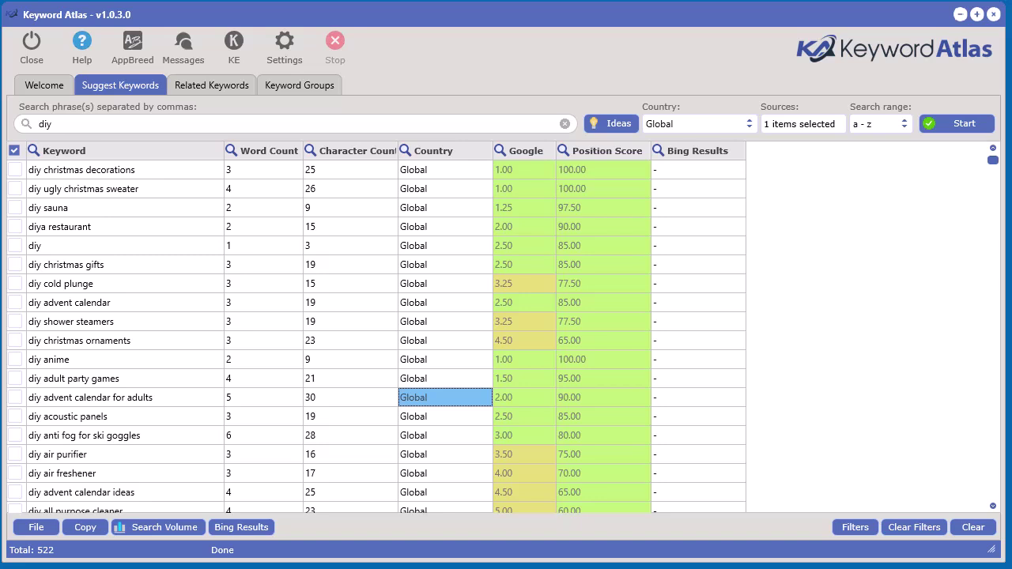
# Open the Keywords Everywhere window over the 522 'diy' keyword suggestions.
pyautogui.click(240, 42)
# Reposition the Keywords Everywhere window so its bottom edge is in view.
pyautogui.moveTo(442, 47); pyautogui.dragTo(499, 148)
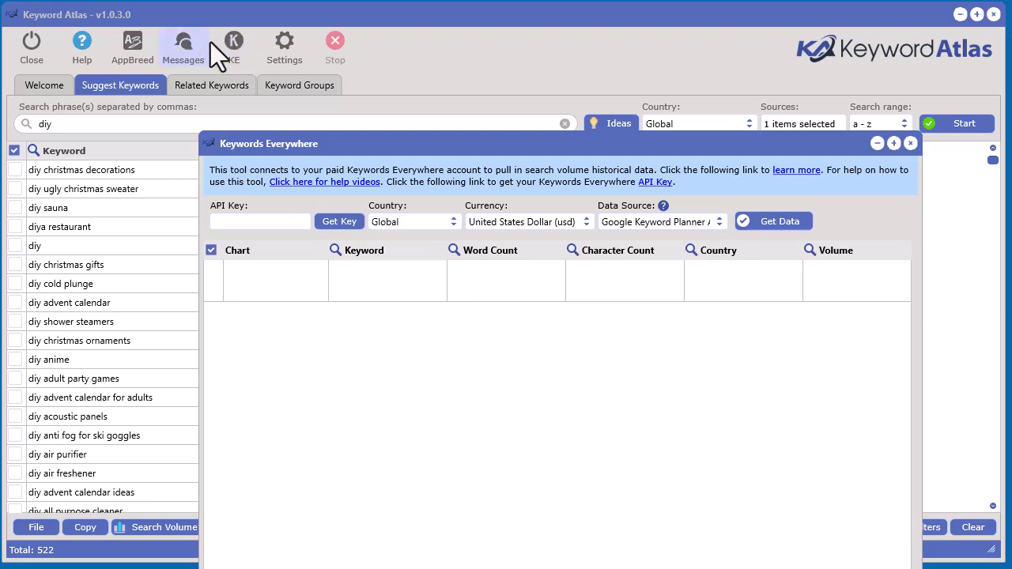
pyautogui.moveTo(552, 147); pyautogui.dragTo(439, 50)
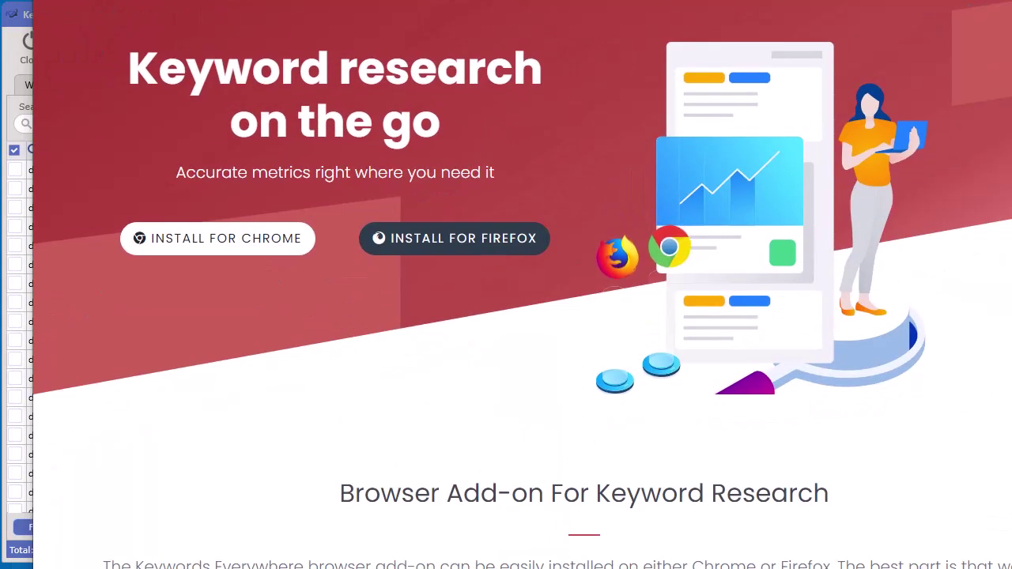
# Fit the browser to the screen and enlarge the Keywords Everywhere window to show CPC, Competition and Date columns.
pyautogui.moveTo(1011, 568)
pyautogui.mouseDown()
pyautogui.moveTo(963, 559)
pyautogui.moveTo(1006, 554)
pyautogui.moveTo(1000, 568)
pyautogui.mouseUp()
pyautogui.moveTo(507, 0); pyautogui.dragTo(469, 0)
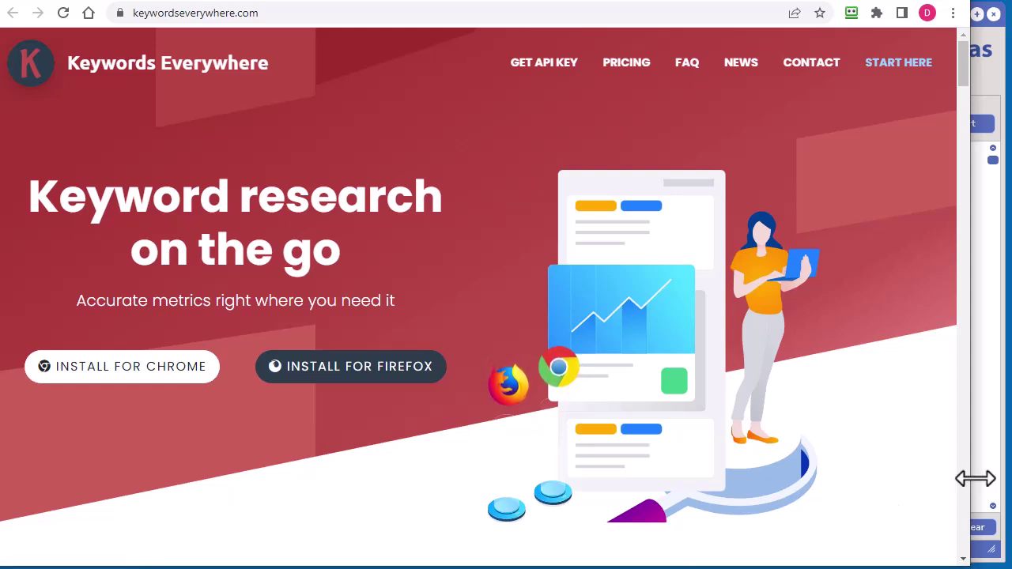
pyautogui.moveTo(972, 480); pyautogui.dragTo(998, 480)
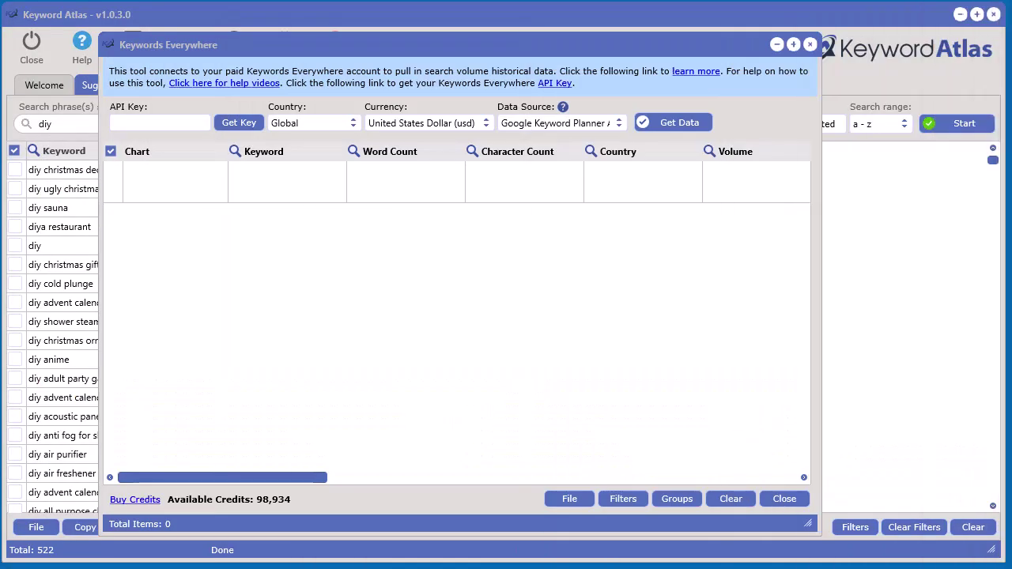
pyautogui.moveTo(599, 49); pyautogui.dragTo(504, 20)
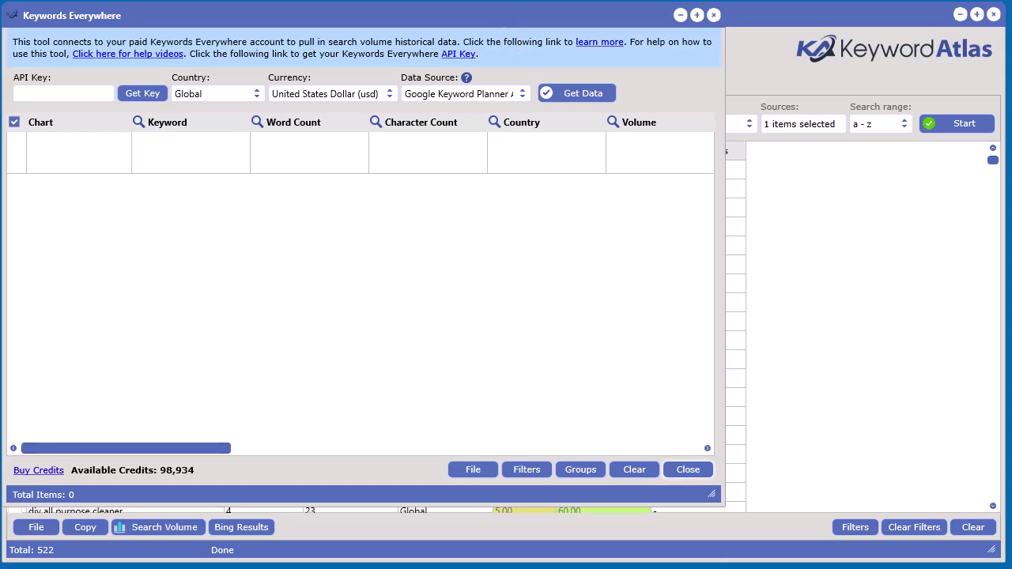
pyautogui.moveTo(708, 498); pyautogui.dragTo(990, 553)
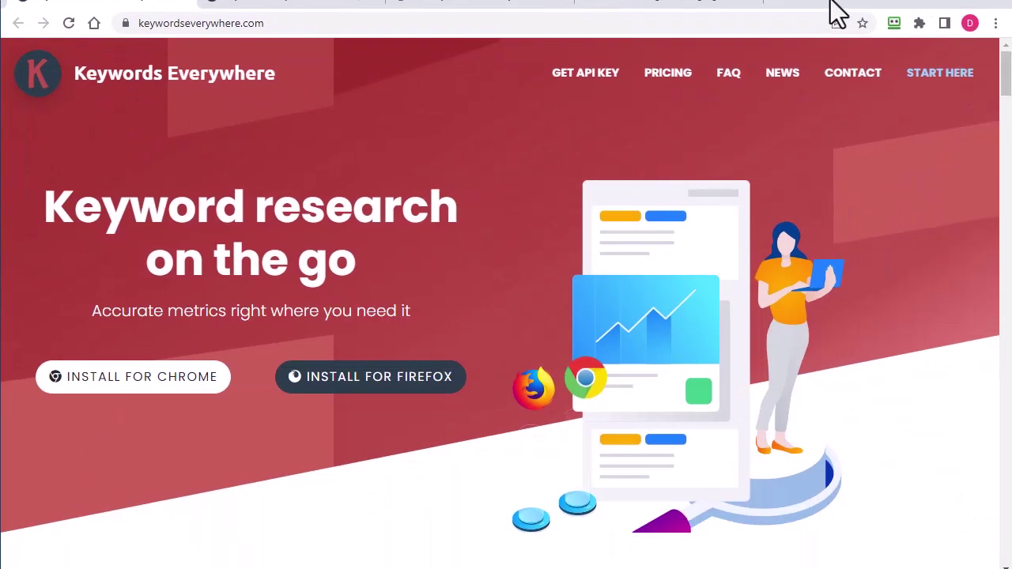
# Open the Purchase Credits page and expand all six credit packages, from $10 to $1000.
pyautogui.click(652, 70)
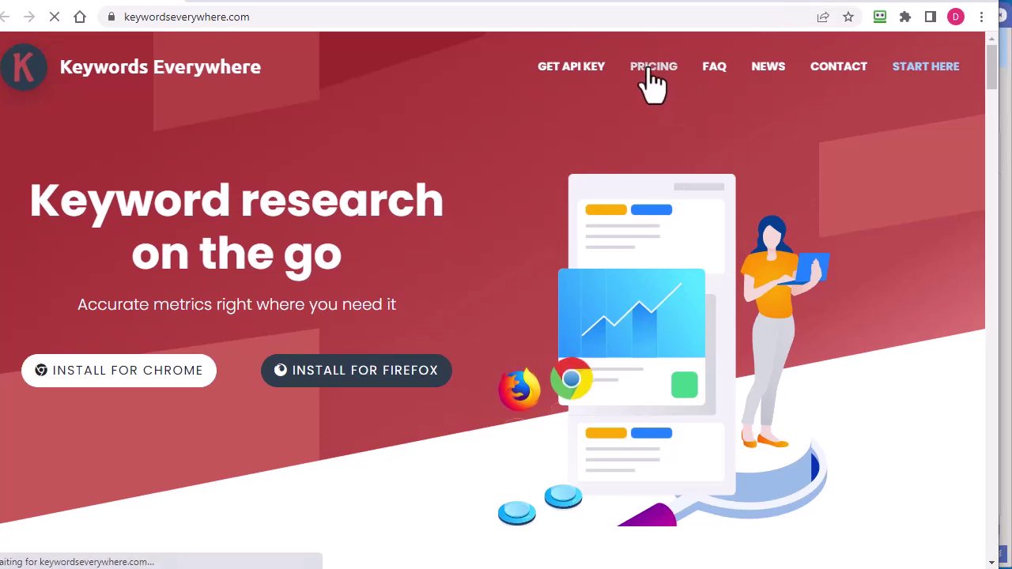
pyautogui.scroll(-2, 791, 269)
pyautogui.scroll(-2, 875, 291)
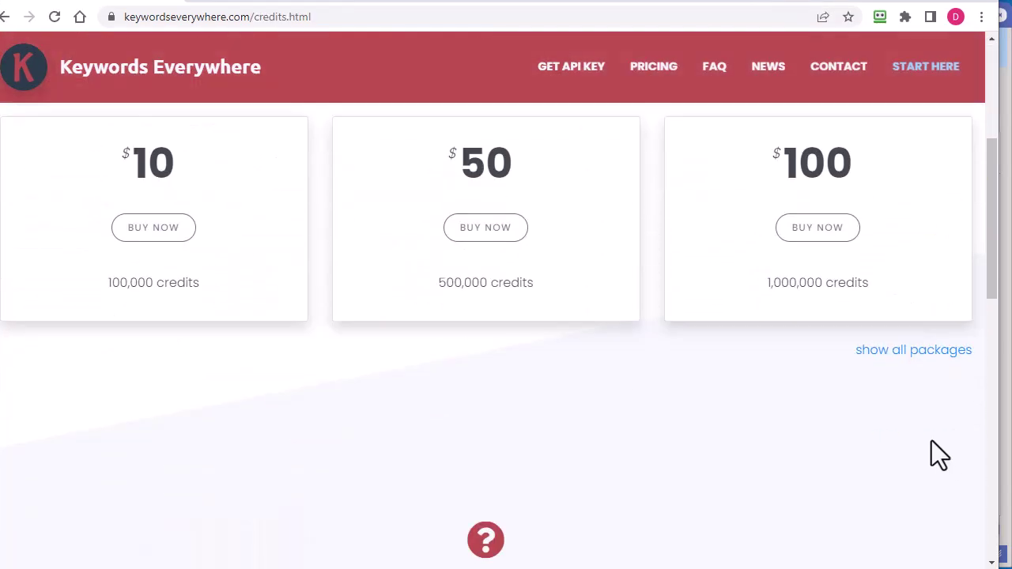
pyautogui.click(914, 356)
pyautogui.scroll(-4, 796, 319)
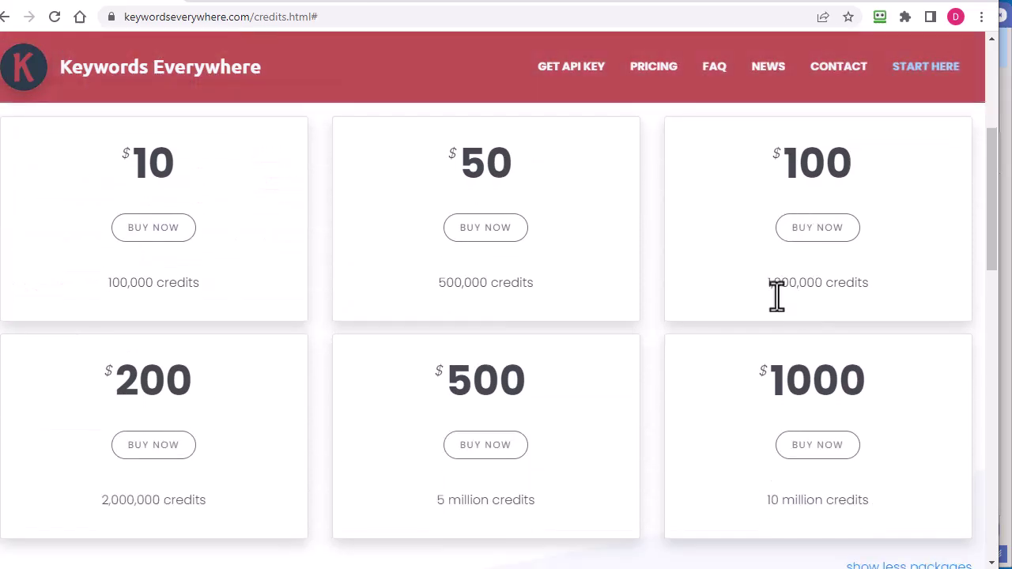
pyautogui.scroll(1, 222, 304)
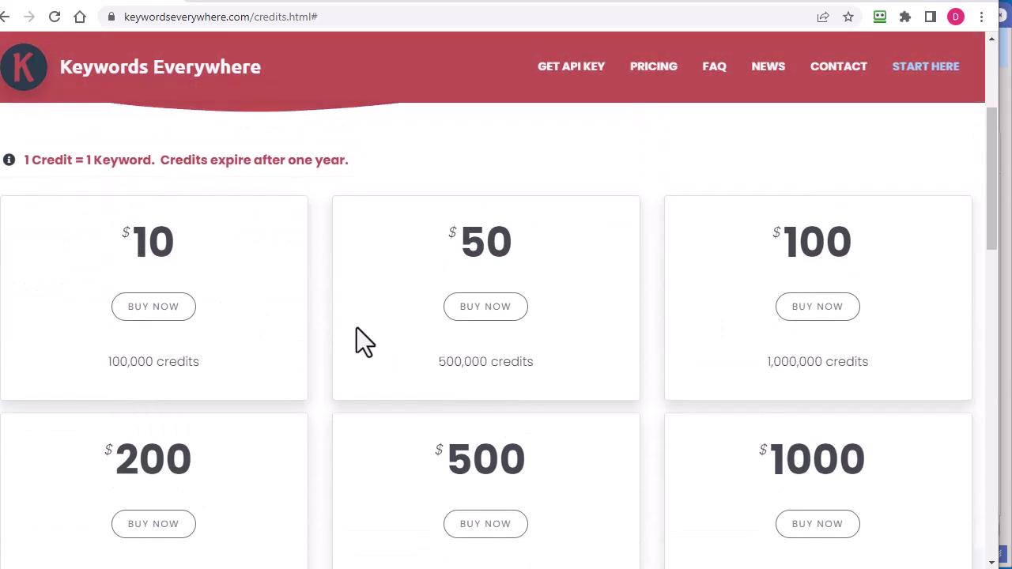
pyautogui.scroll(-1, 859, 348)
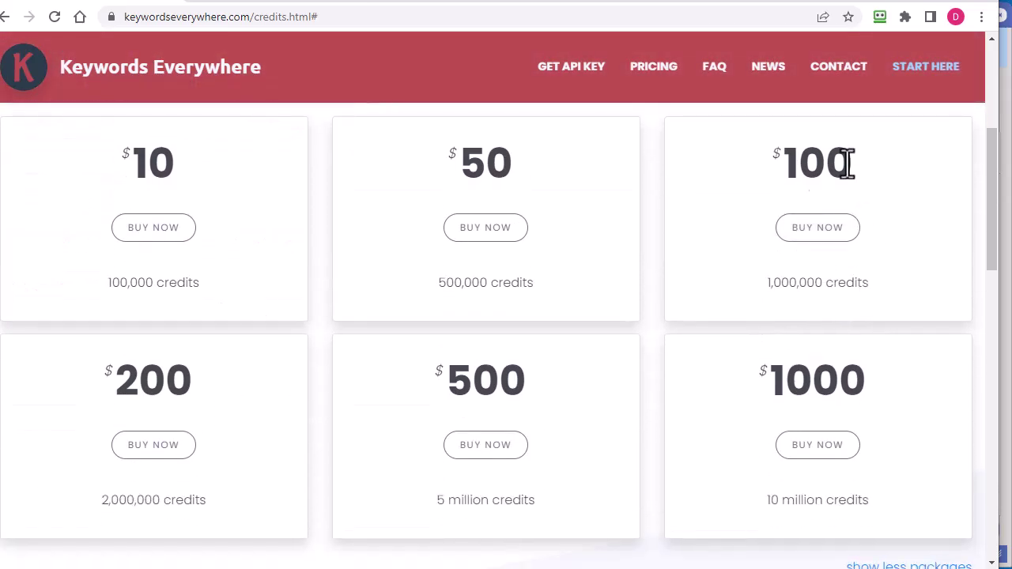
pyautogui.scroll(1, 857, 283)
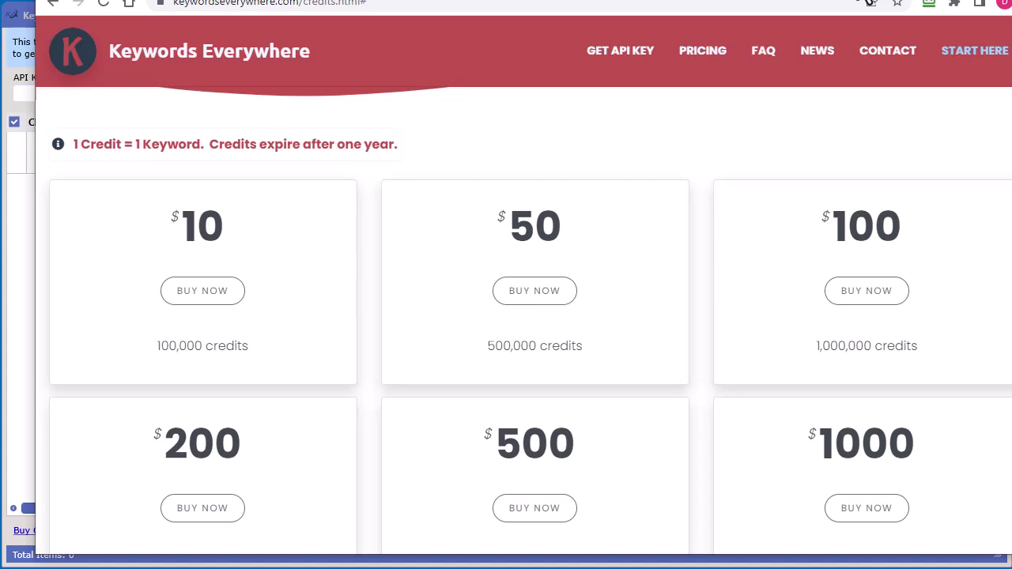
pyautogui.scroll(-3, 719, 400)
pyautogui.scroll(4, 721, 391)
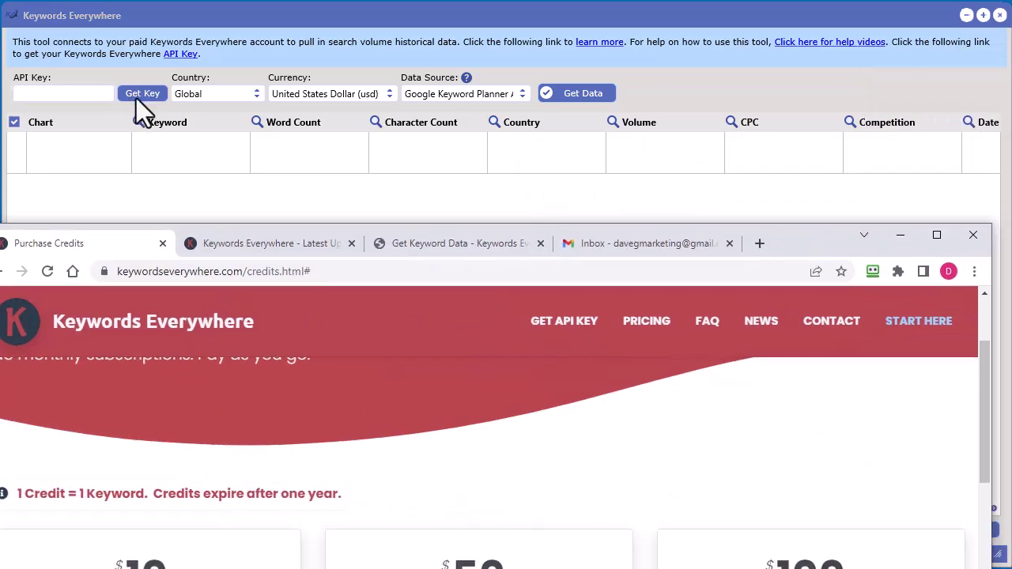
# Open the API key sign-up page and enter the account e-mail address, fixing the typo.
pyautogui.click(139, 95)
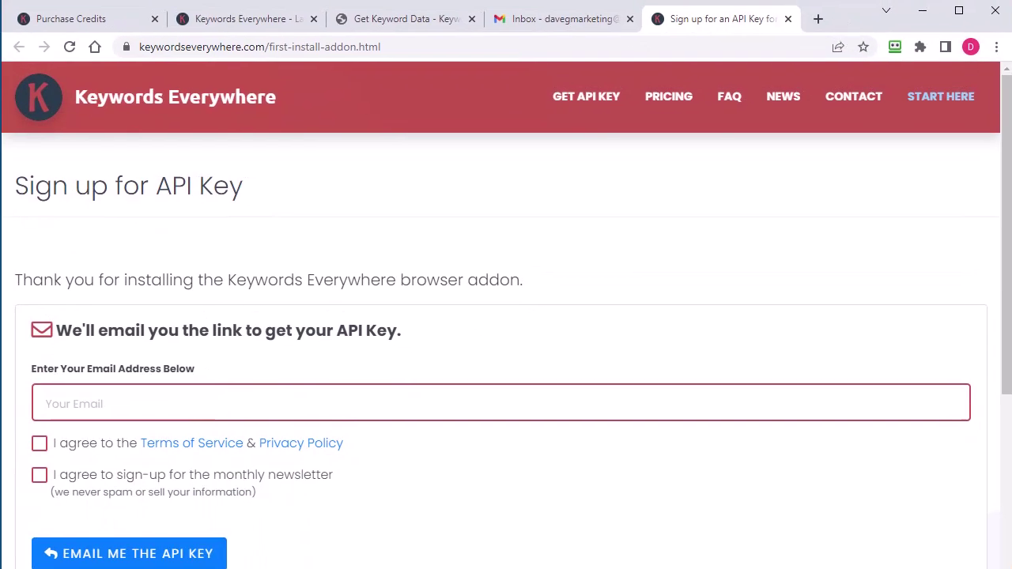
pyautogui.click(236, 405)
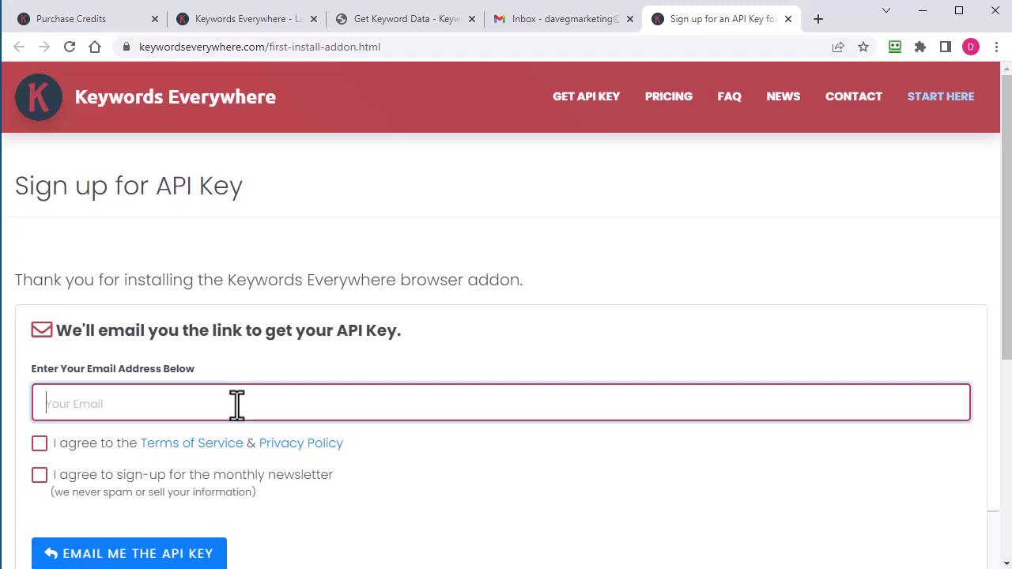
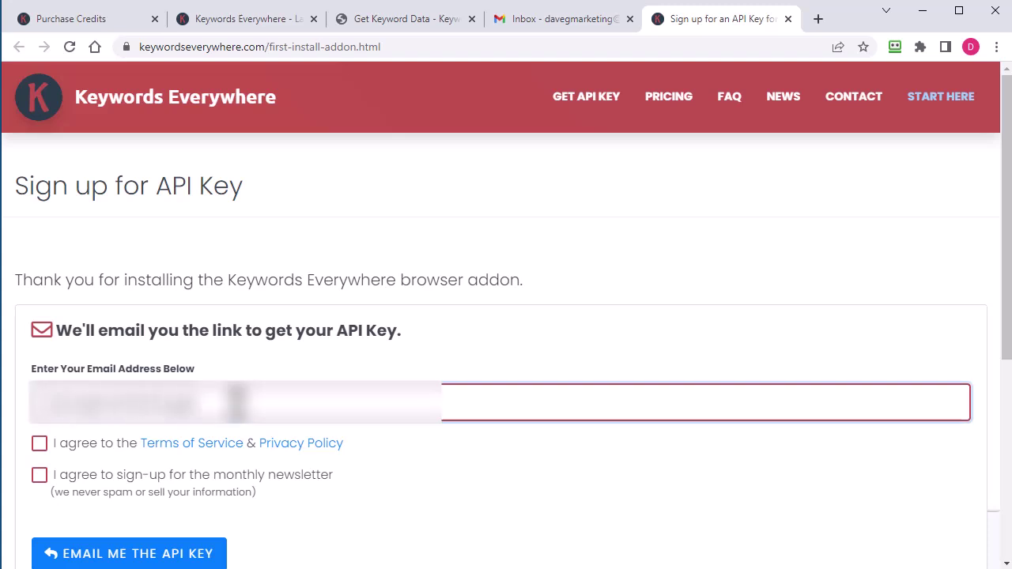
pyautogui.write('com')
pyautogui.press('BackSpace')
pyautogui.press('BackSpace')
pyautogui.press('BackSpace')
pyautogui.press('BackSpace')
pyautogui.press('BackSpace')
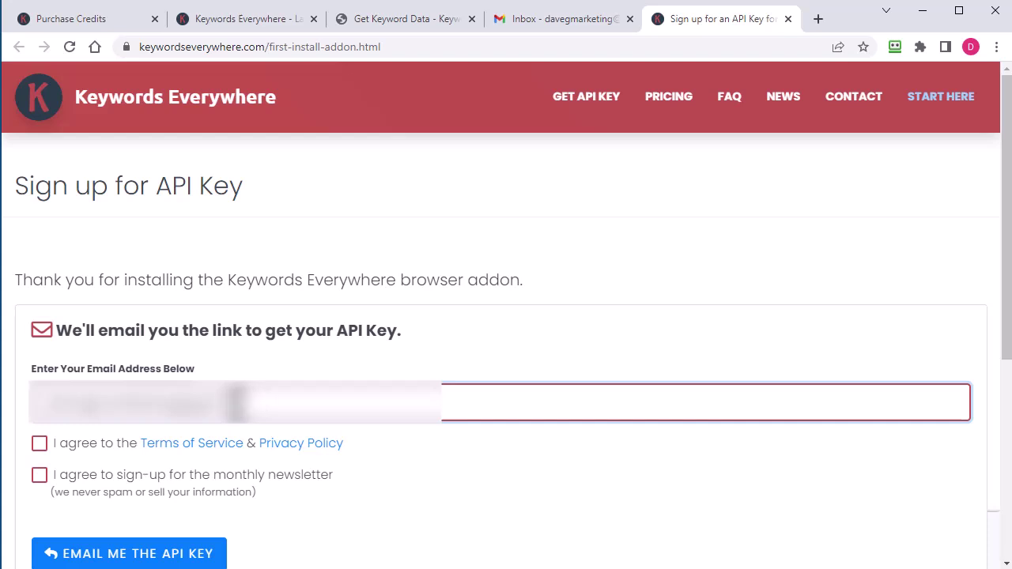
pyautogui.write('.com')
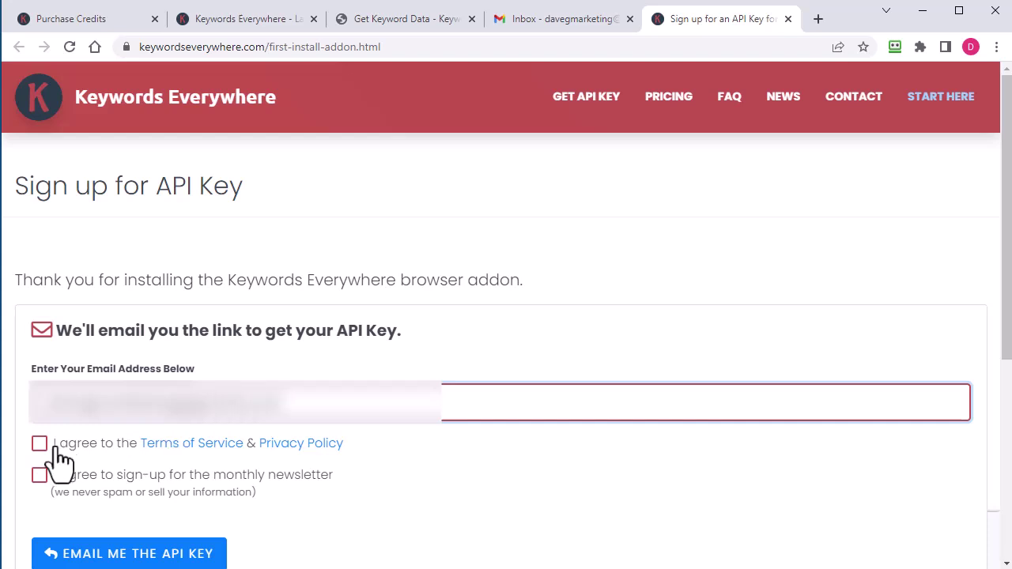
# Agree to the Terms of Service and newsletter, then request the API key by e-mail.
pyautogui.click(40, 444)
pyautogui.click(40, 476)
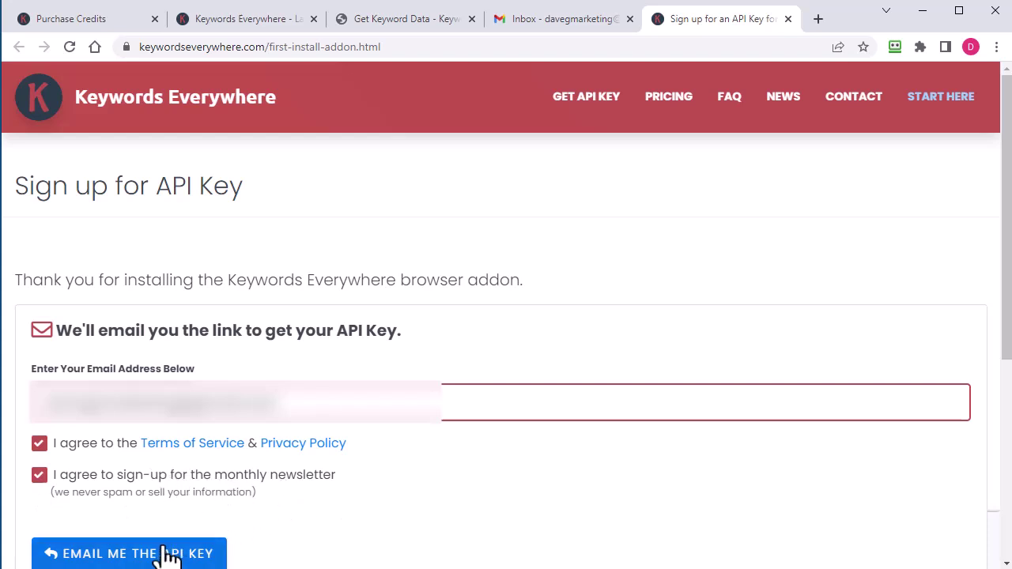
pyautogui.click(117, 557)
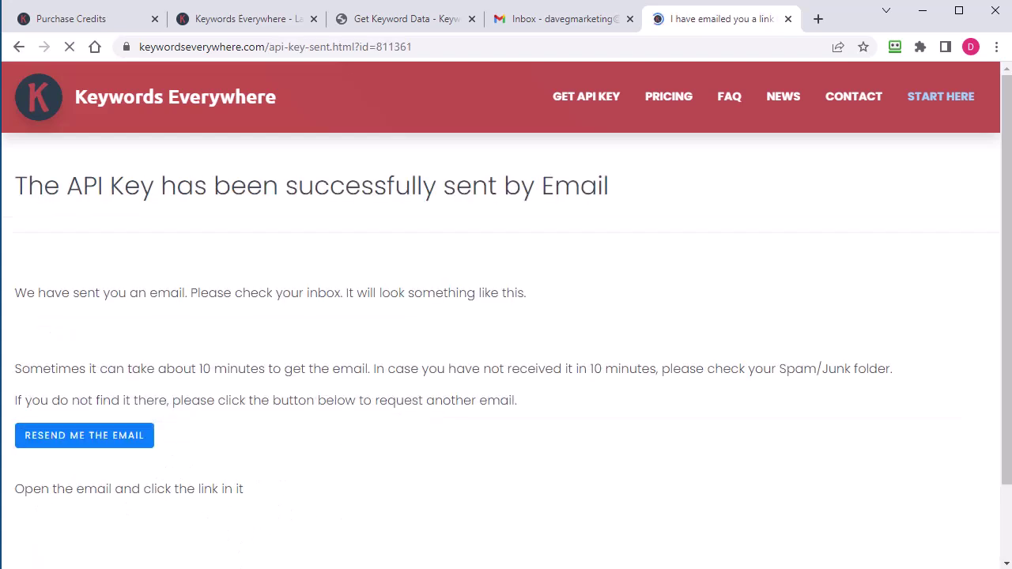
# In Gmail, open 'Your Keywords Everywhere API Key', follow its link and copy the key.
pyautogui.click(579, 30)
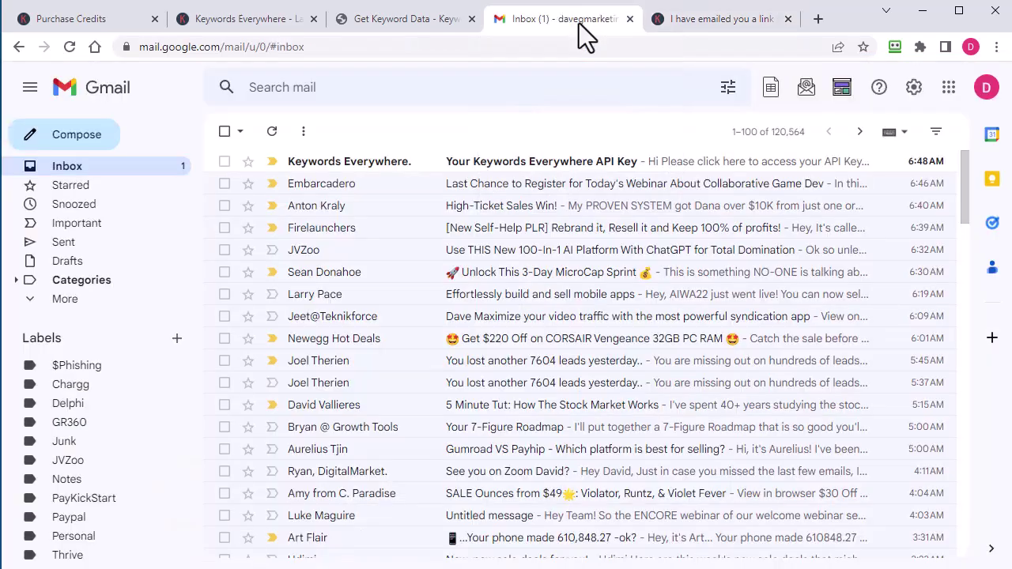
pyautogui.click(403, 176)
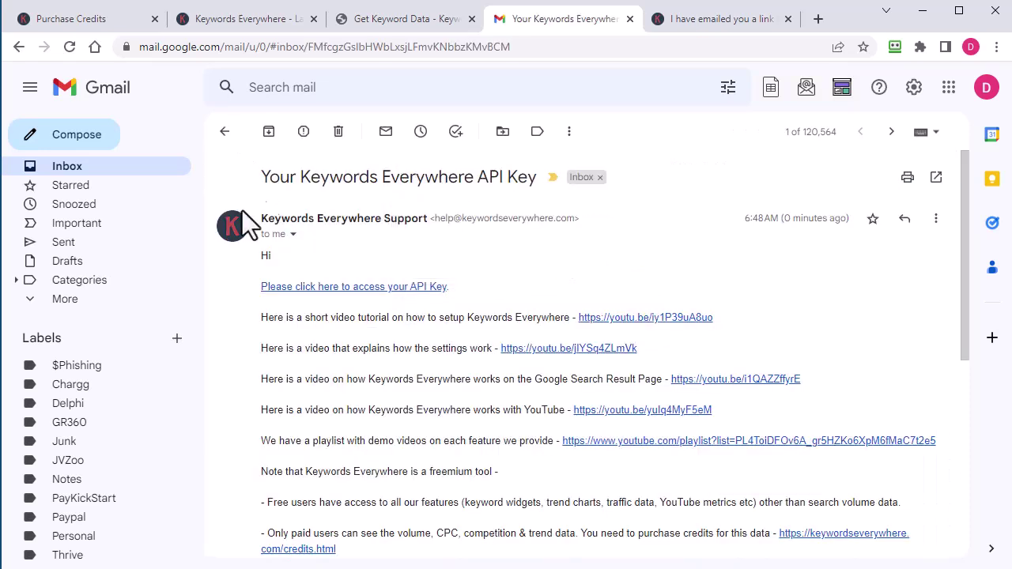
pyautogui.click(348, 289)
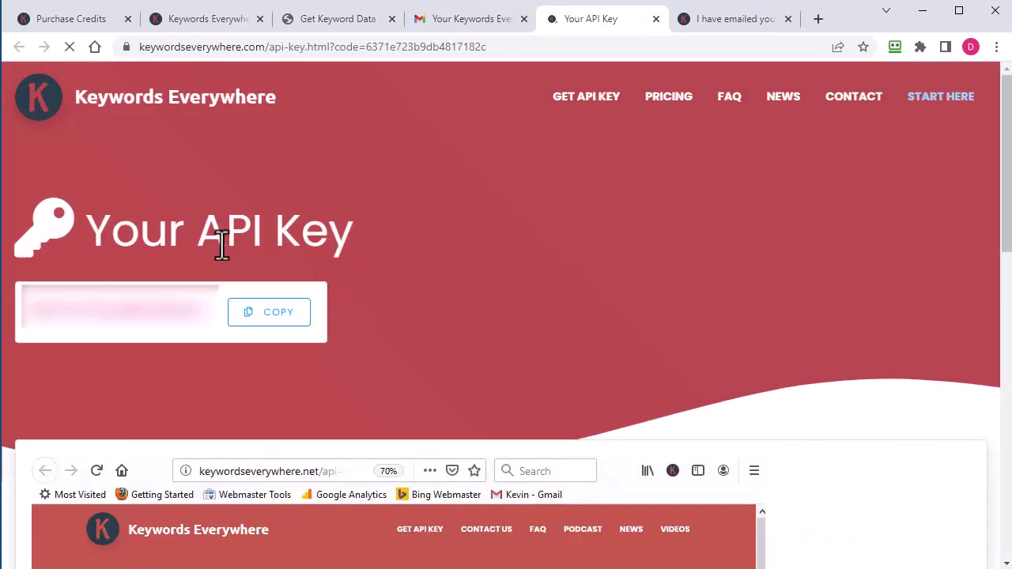
pyautogui.click(277, 320)
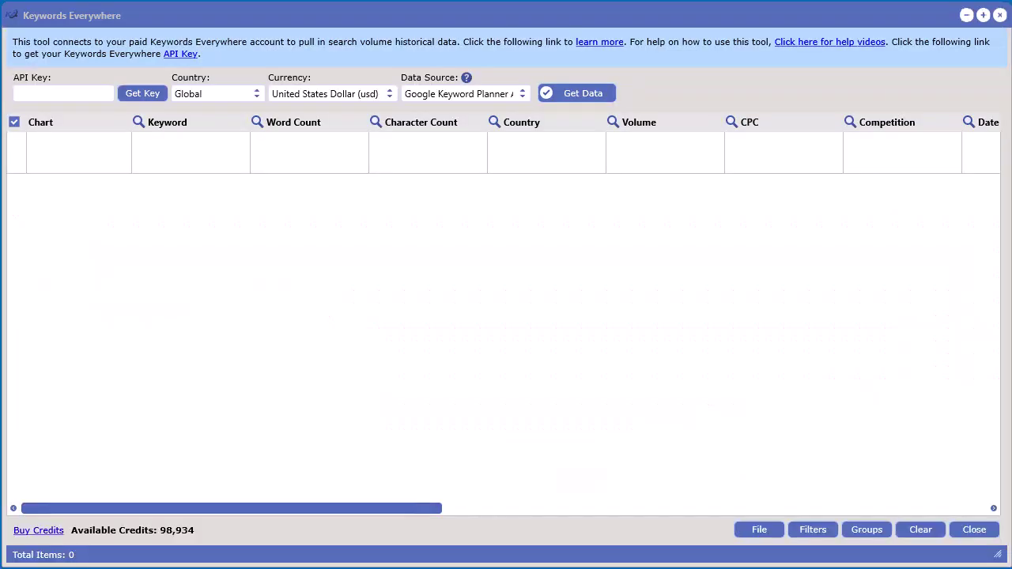
# Paste the copied key into the Keywords Everywhere API Key field.
pyautogui.rightClick(34, 95)
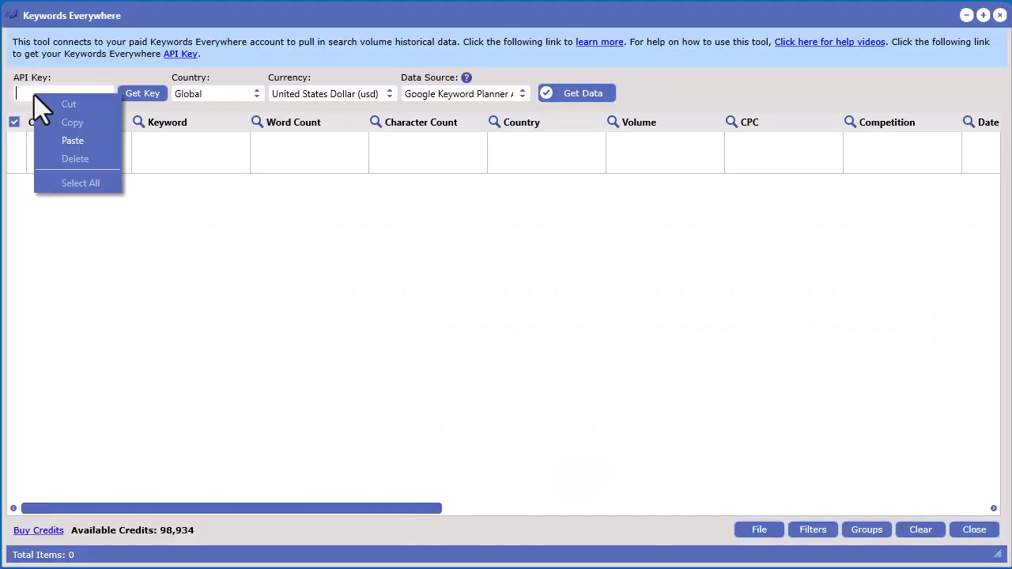
pyautogui.click(84, 143)
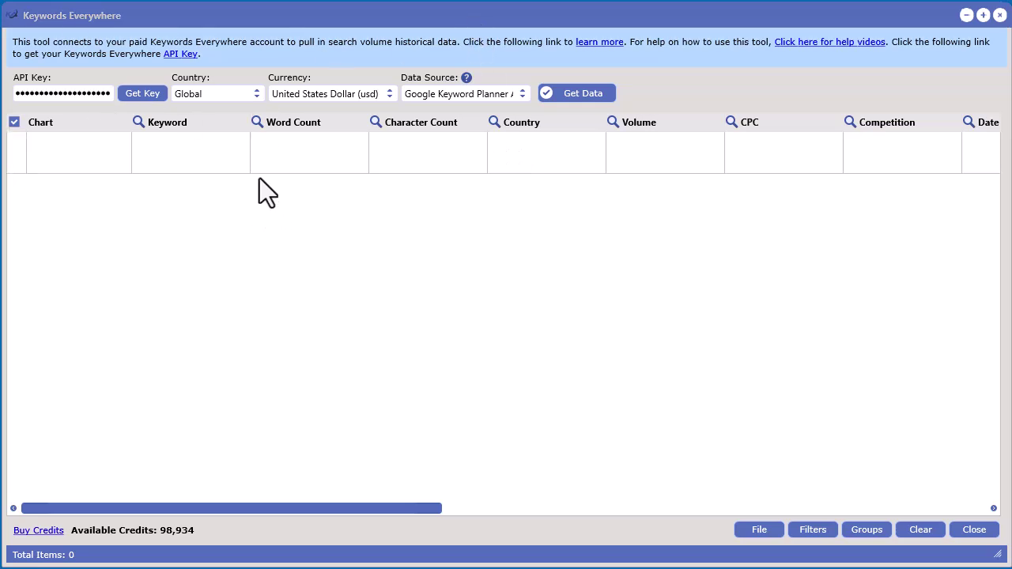
# Cancel the Get Data import, keep Global country and US dollars, and show Data Source options.
pyautogui.click(603, 91)
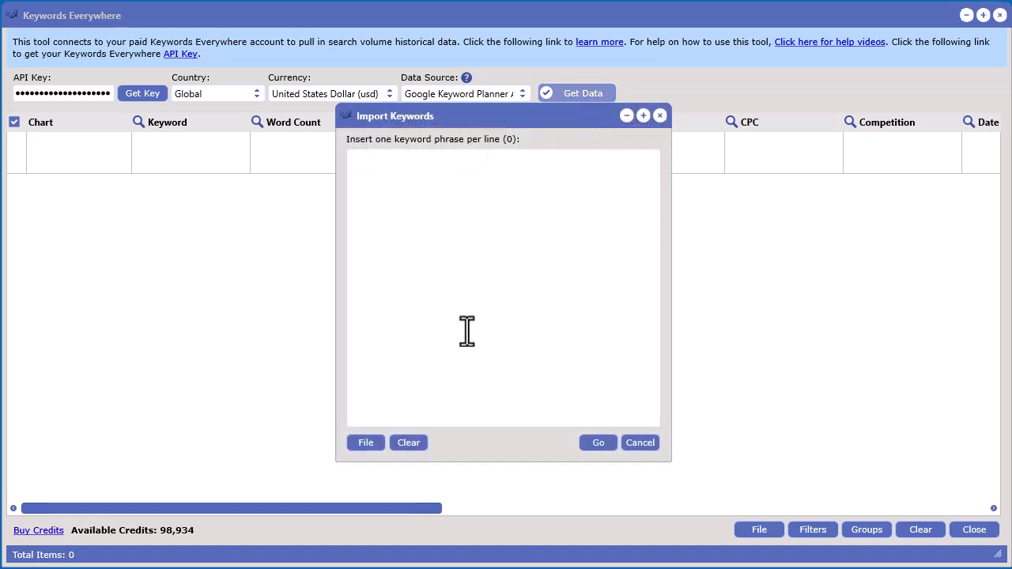
pyautogui.click(644, 443)
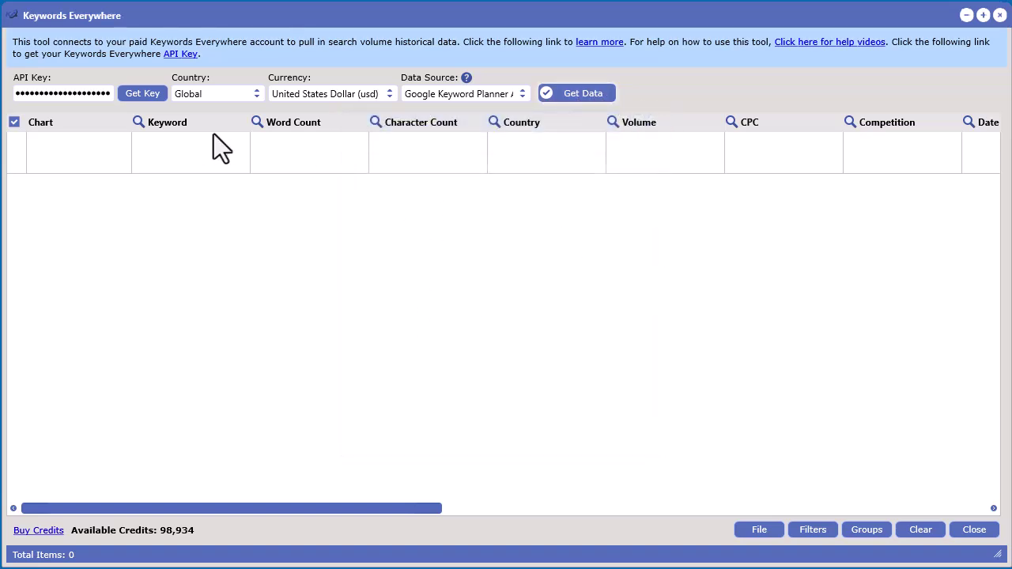
pyautogui.click(253, 93)
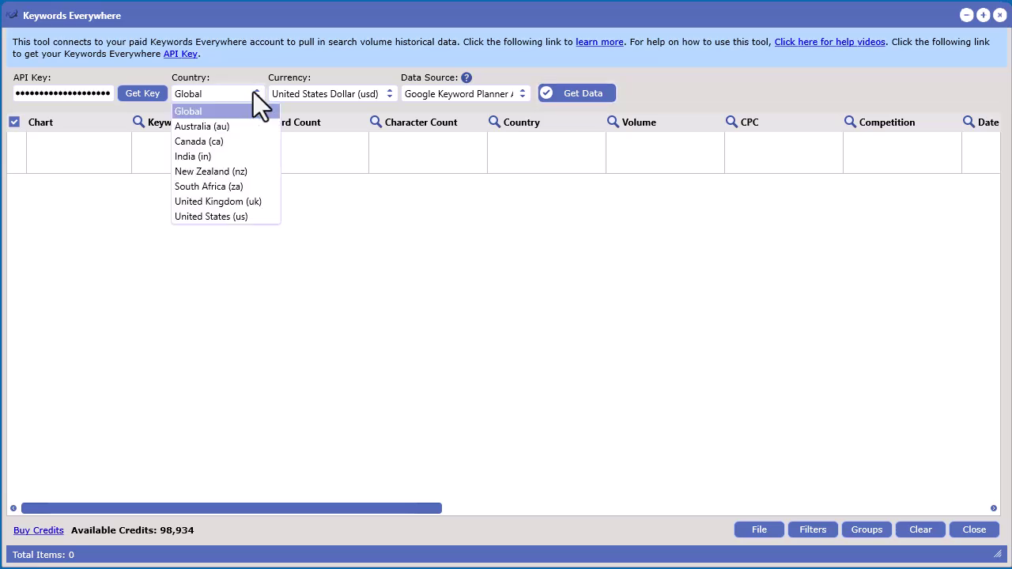
pyautogui.click(253, 92)
pyautogui.click(384, 93)
pyautogui.click(382, 65)
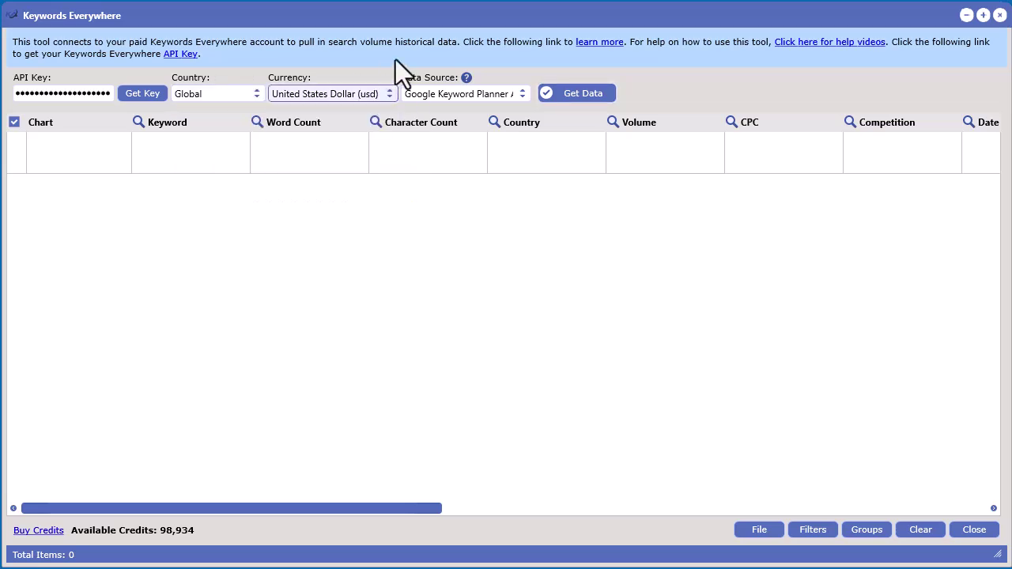
pyautogui.click(518, 97)
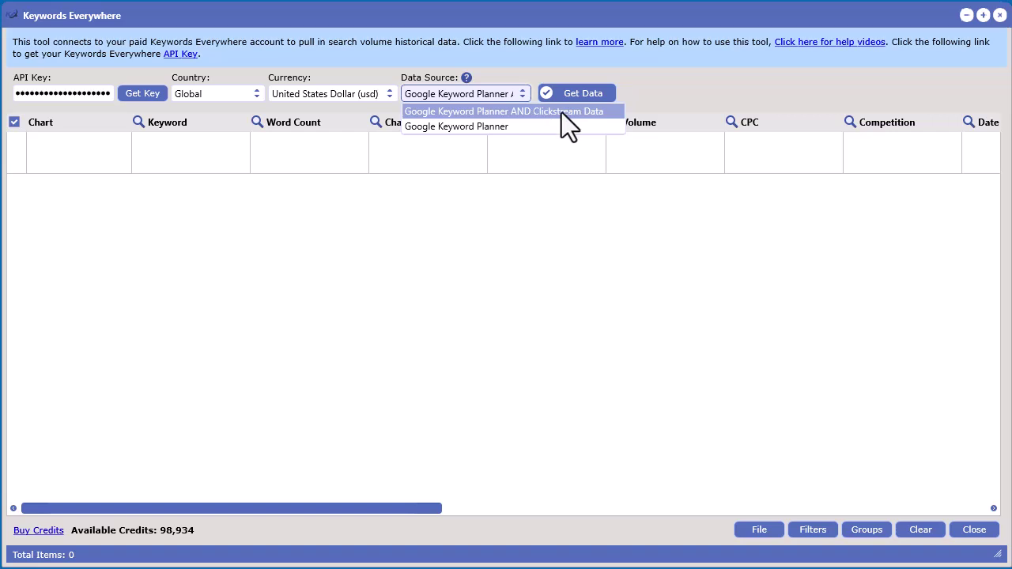
# Choose 'Google Keyword Planner AND Clickstream Data' as the data source and view its help link.
pyautogui.click(716, 95)
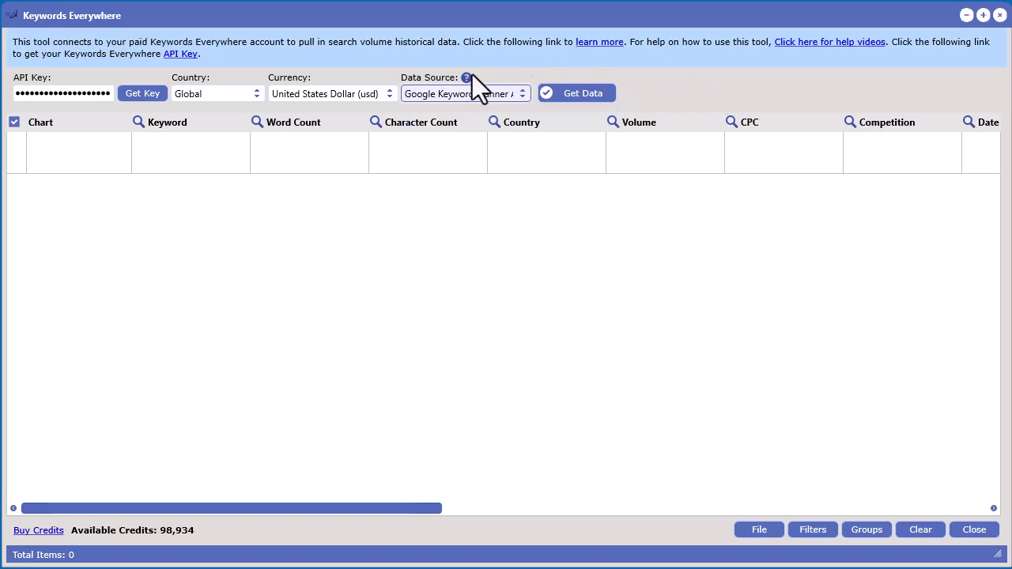
pyautogui.moveTo(467, 78)
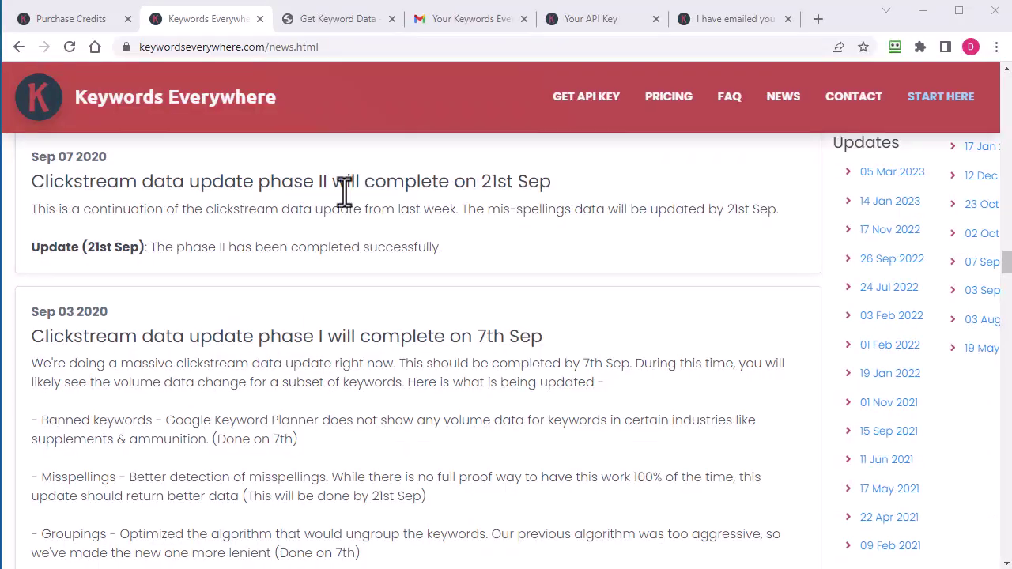
# Highlight the Sep 03 2020 Banned keywords, Misspellings and Groupings notes, then minimize the browser.
pyautogui.scroll(-1, 389, 339)
pyautogui.moveTo(115, 232); pyautogui.dragTo(30, 234)
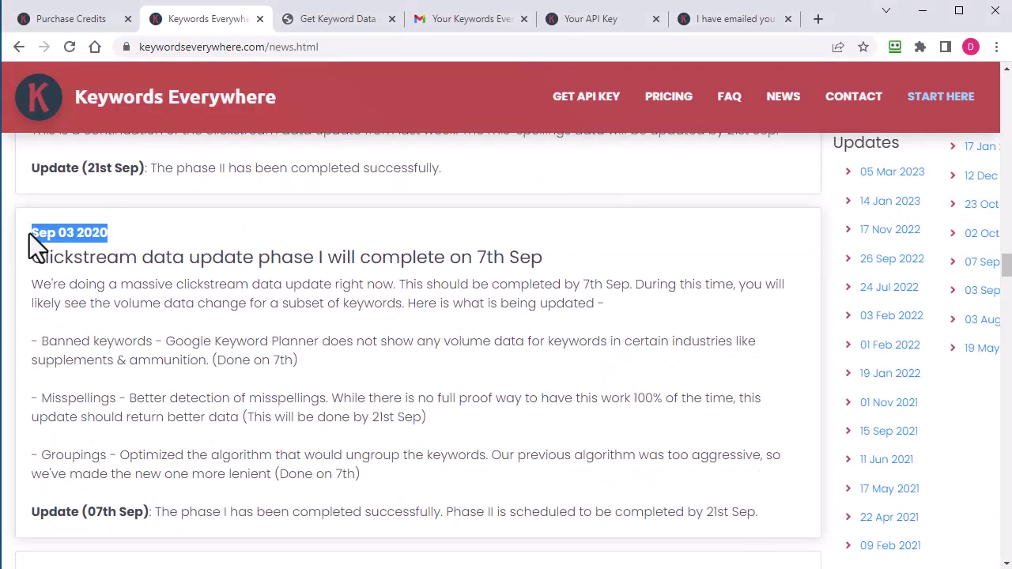
pyautogui.click(85, 244)
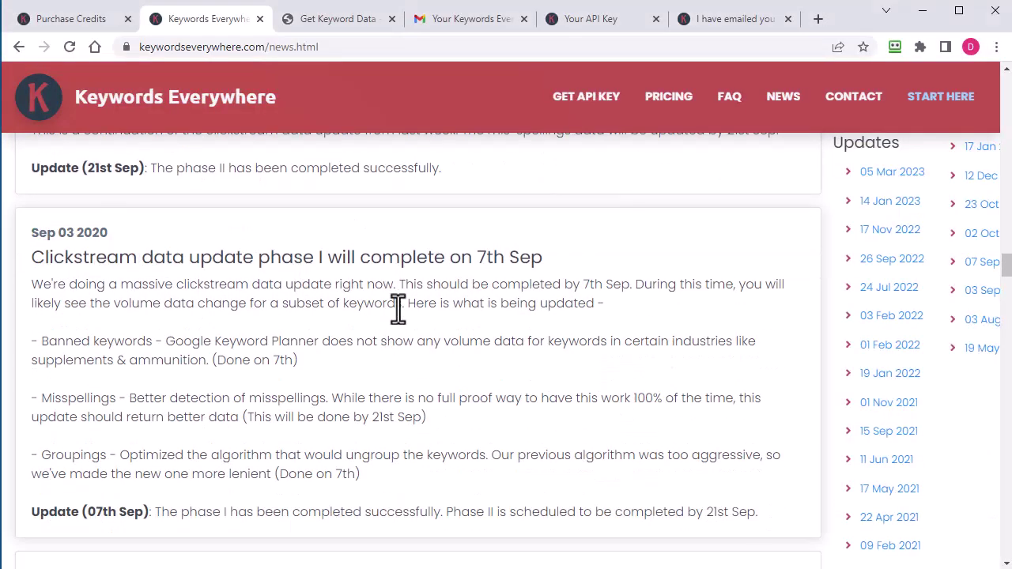
pyautogui.moveTo(152, 342); pyautogui.dragTo(35, 342)
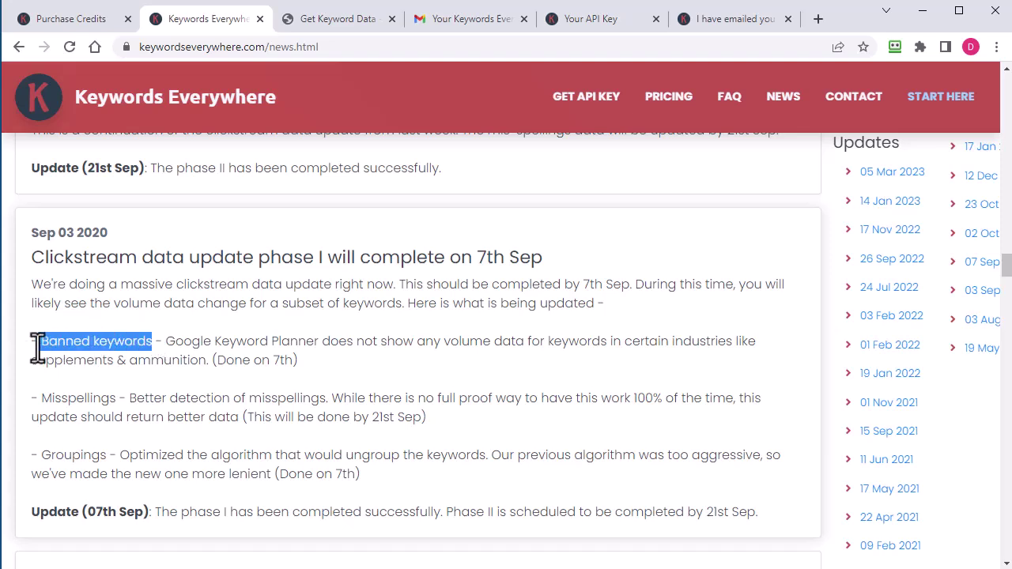
pyautogui.moveTo(116, 400); pyautogui.dragTo(29, 401)
pyautogui.moveTo(107, 457); pyautogui.dragTo(40, 455)
pyautogui.click(283, 484)
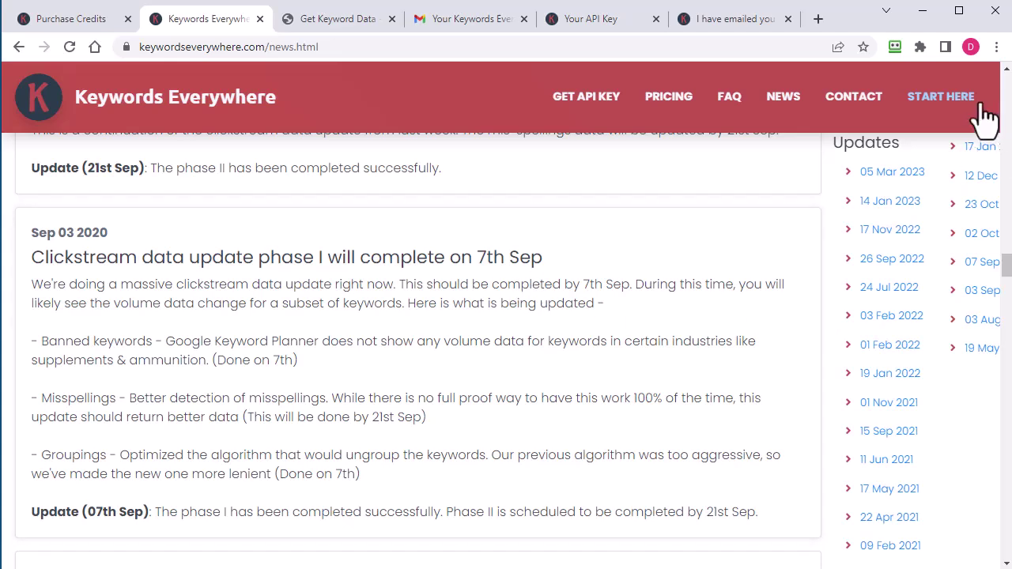
pyautogui.click(926, 17)
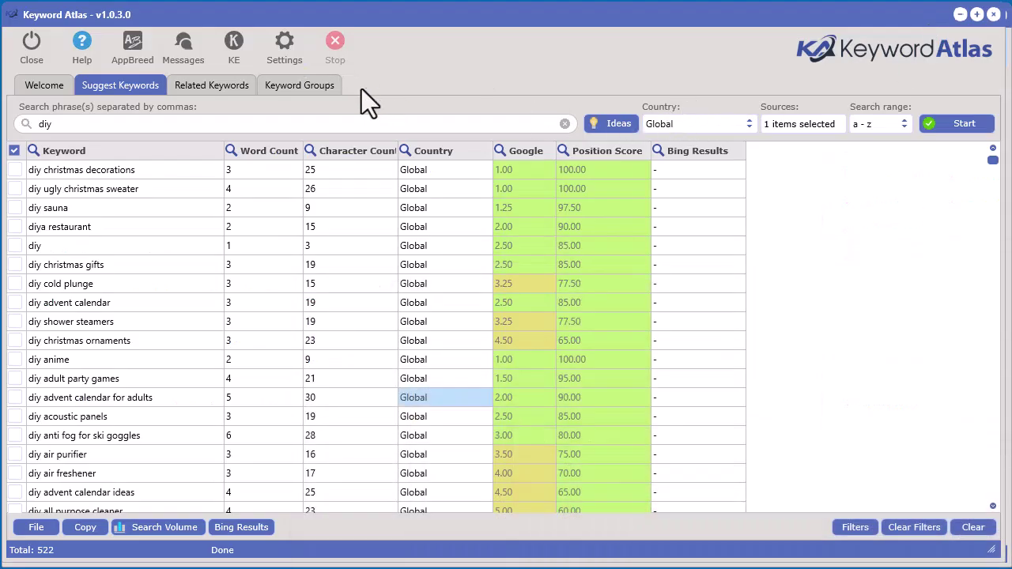
# Launch Keywords Everywhere, move it aside, then bring back the 522-keyword 'diy' list.
pyautogui.click(239, 44)
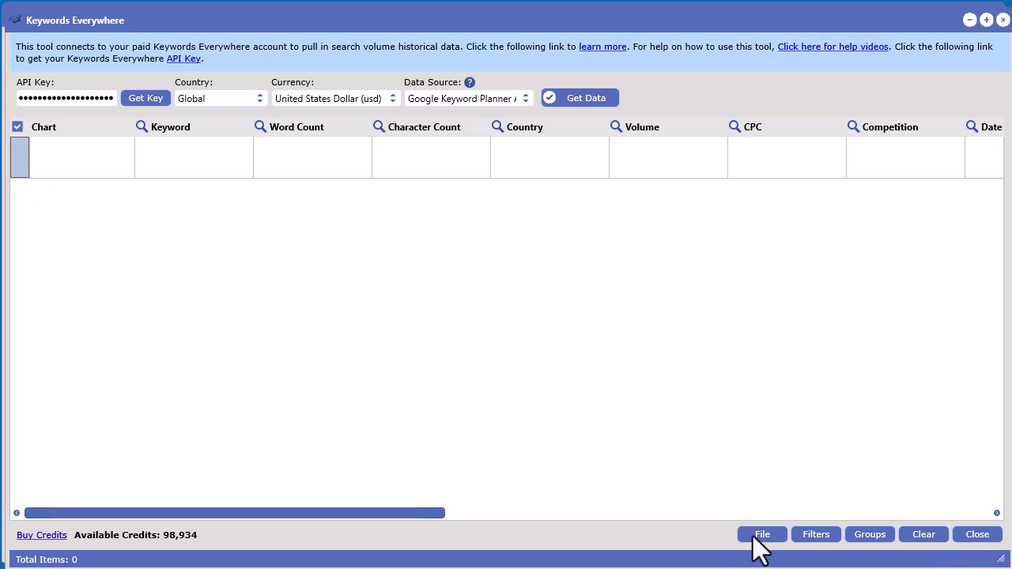
pyautogui.moveTo(792, 10); pyautogui.dragTo(666, 0)
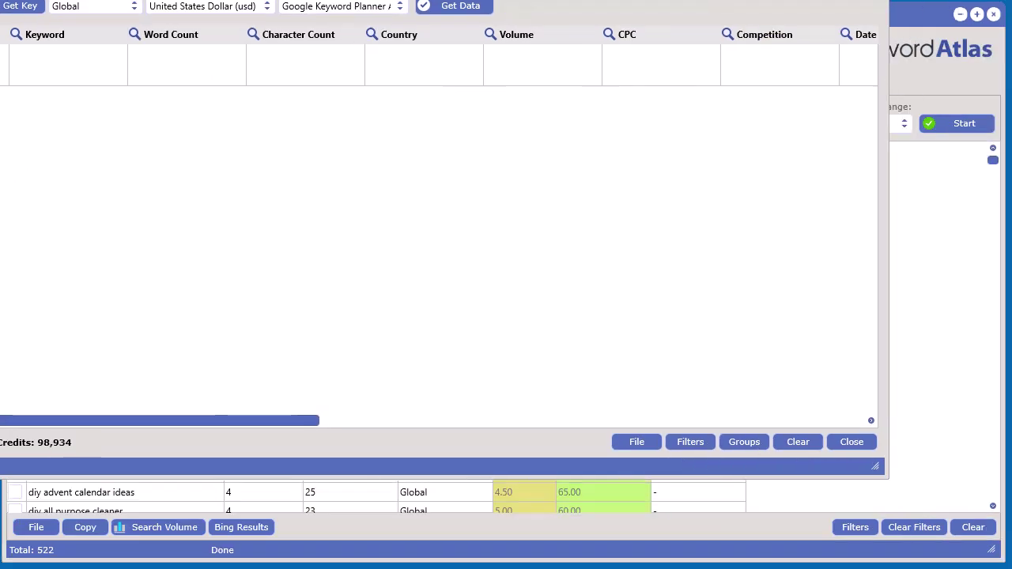
pyautogui.click(744, 443)
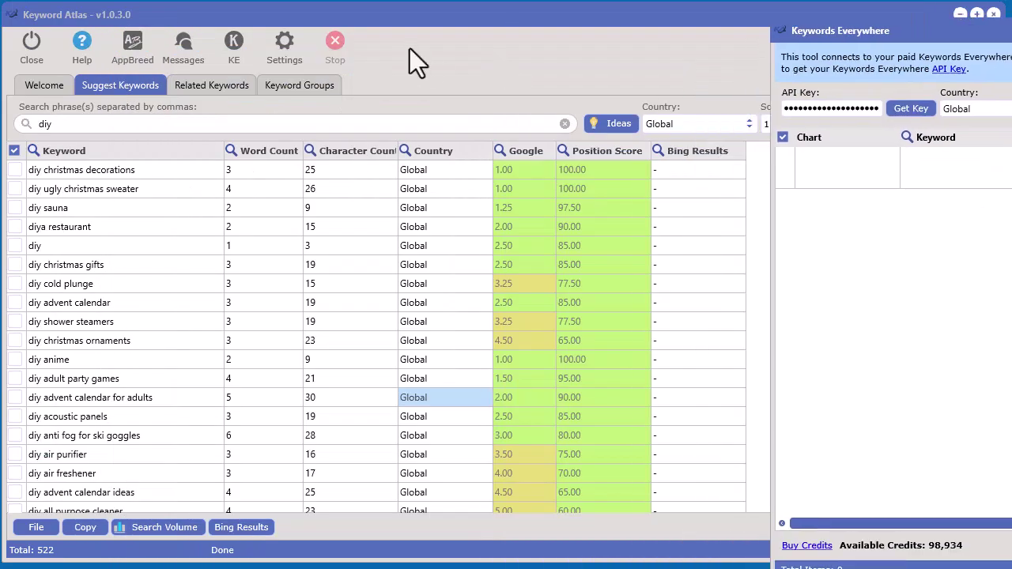
pyautogui.click(414, 45)
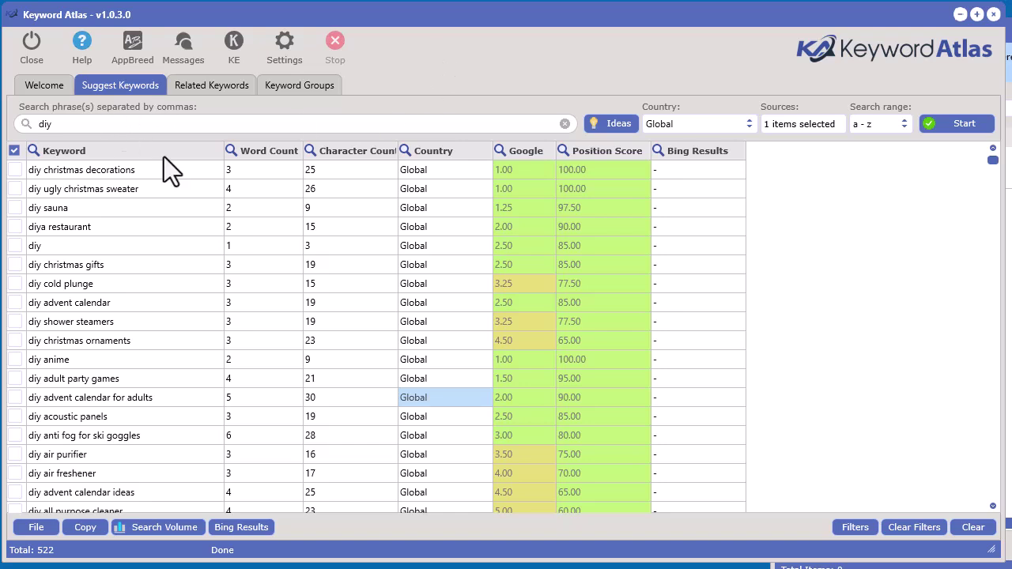
# Confirm Google as the only source, move Keywords Everywhere to the right, and select the 'diy' keyword.
pyautogui.click(95, 125)
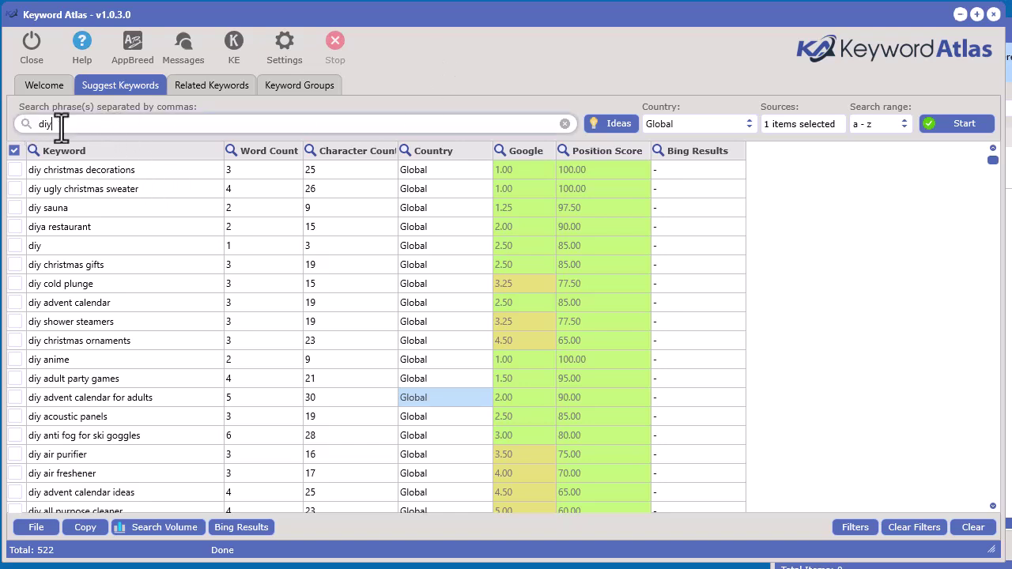
pyautogui.click(794, 124)
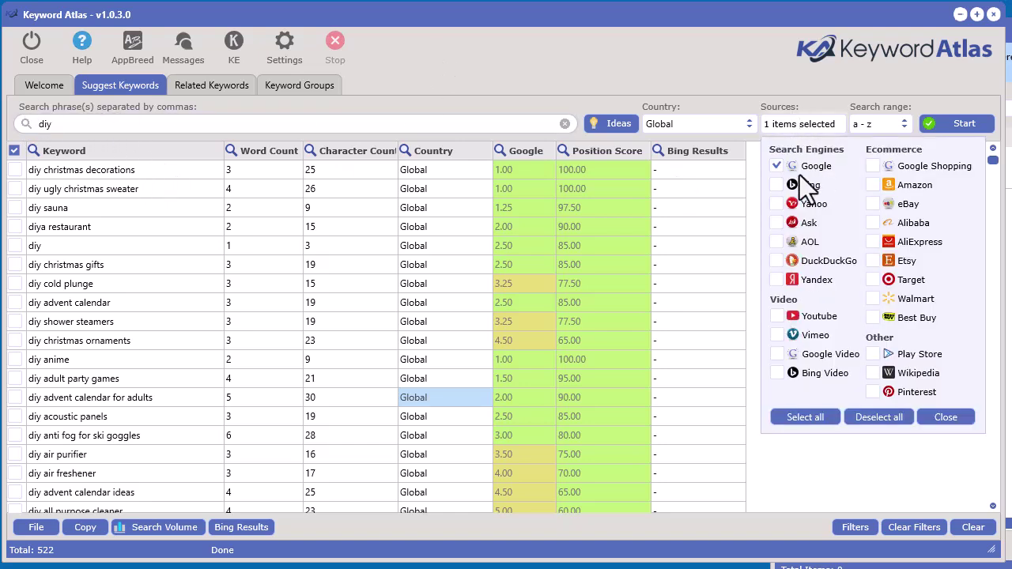
pyautogui.click(665, 87)
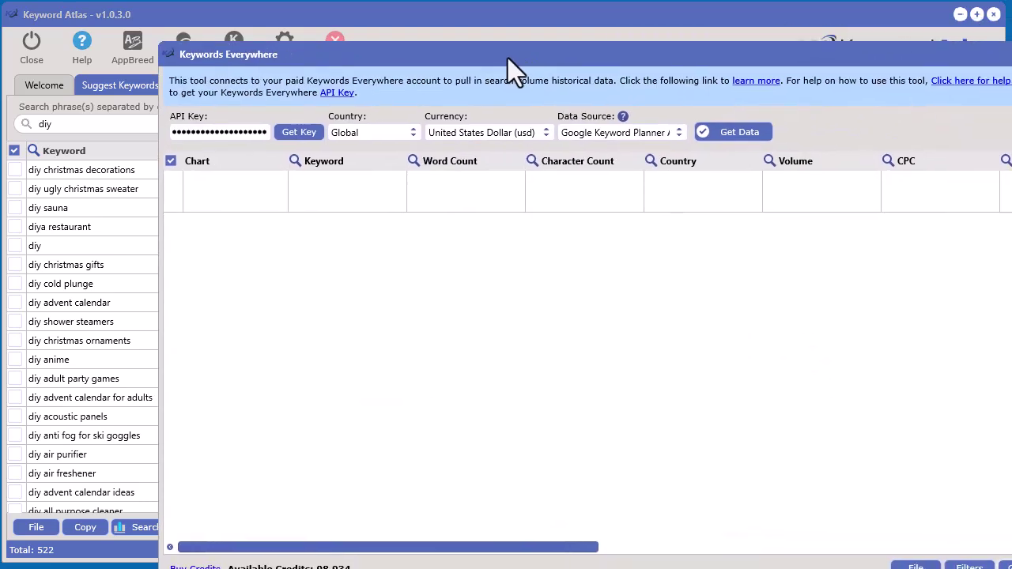
pyautogui.moveTo(508, 58); pyautogui.dragTo(832, 98)
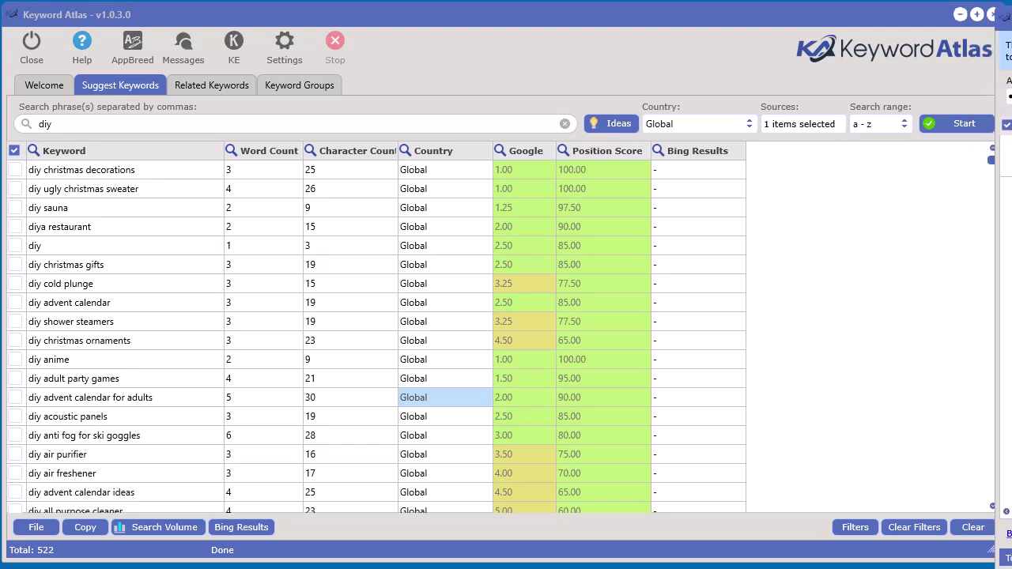
pyautogui.doubleClick(48, 246)
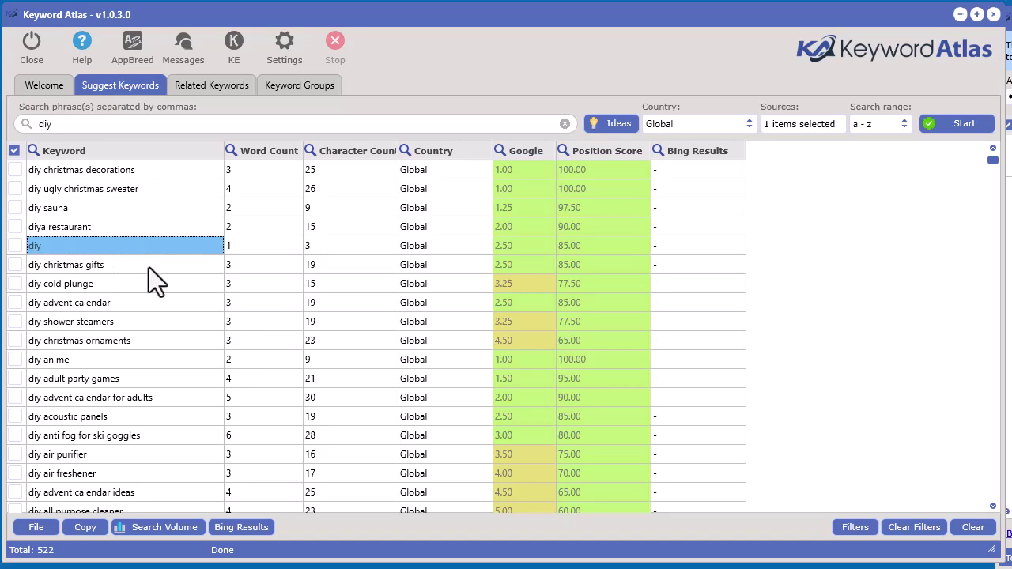
# Apply a Word Count 'Greater > 2' filter, leaving 407 diy keywords.
pyautogui.click(231, 150)
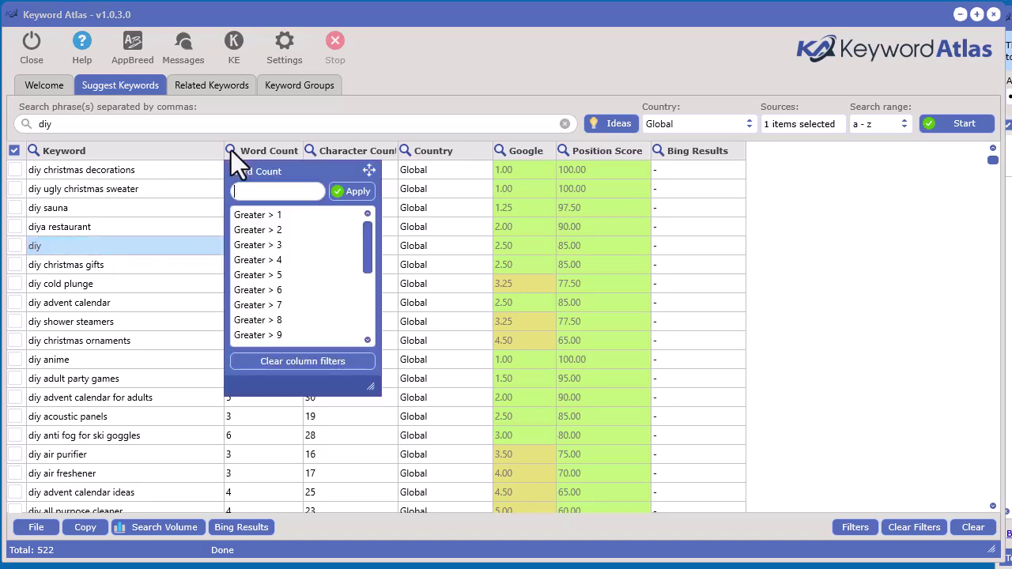
pyautogui.click(257, 230)
pyautogui.click(323, 542)
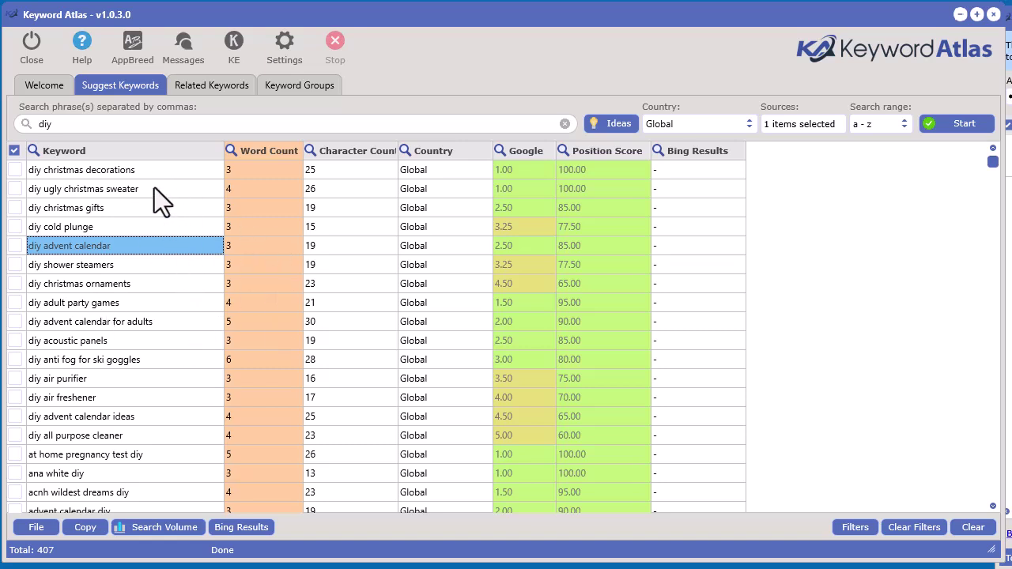
# Move the Keyword Atlas window up and look through the search volume options.
pyautogui.moveTo(363, 25); pyautogui.dragTo(359, 0)
pyautogui.click(160, 423)
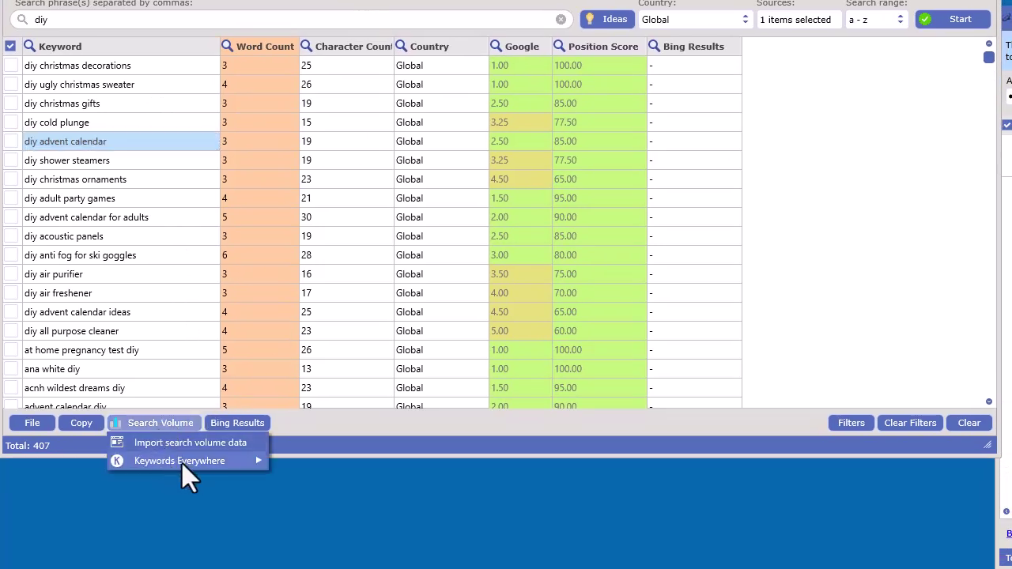
pyautogui.moveTo(177, 462)
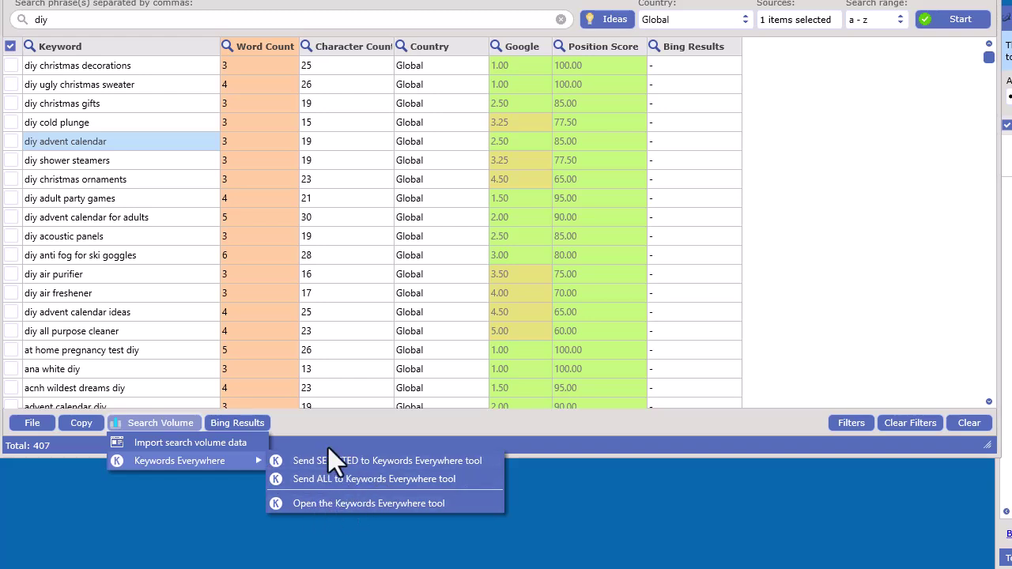
pyautogui.click(10, 141)
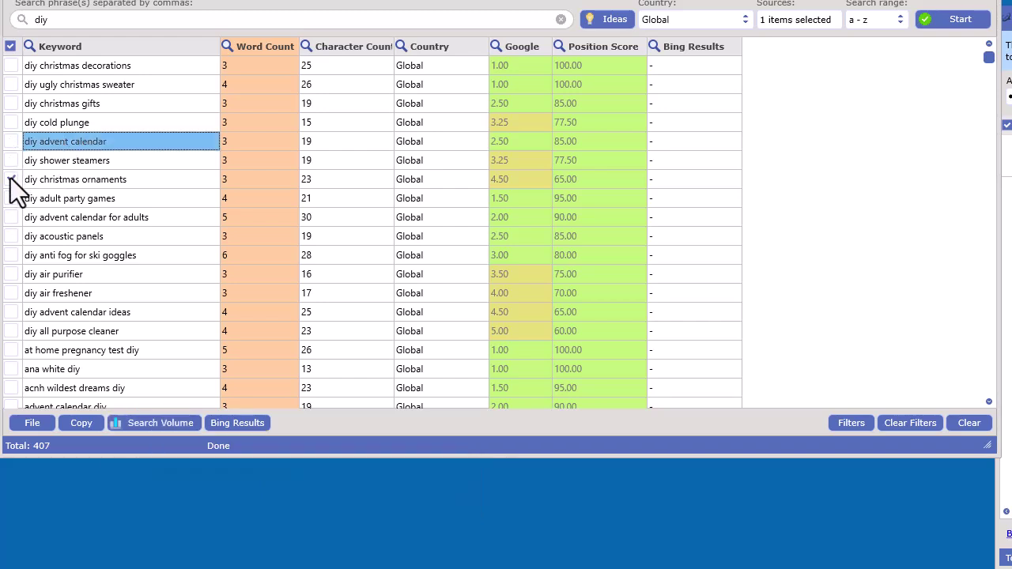
pyautogui.click(147, 424)
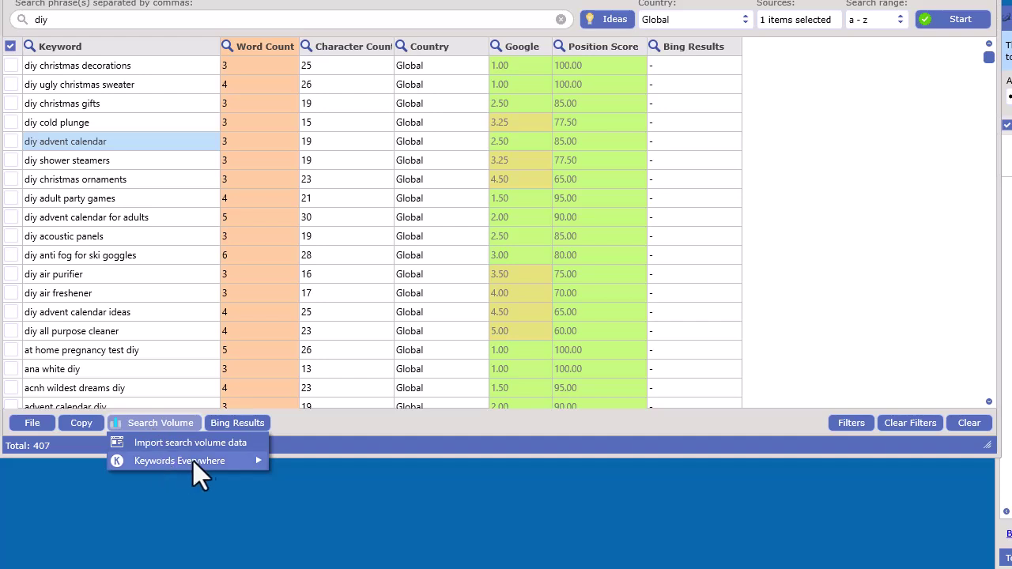
# Choose 'Send ALL to Keywords Everywhere tool' from the table's context menu.
pyautogui.rightClick(325, 143)
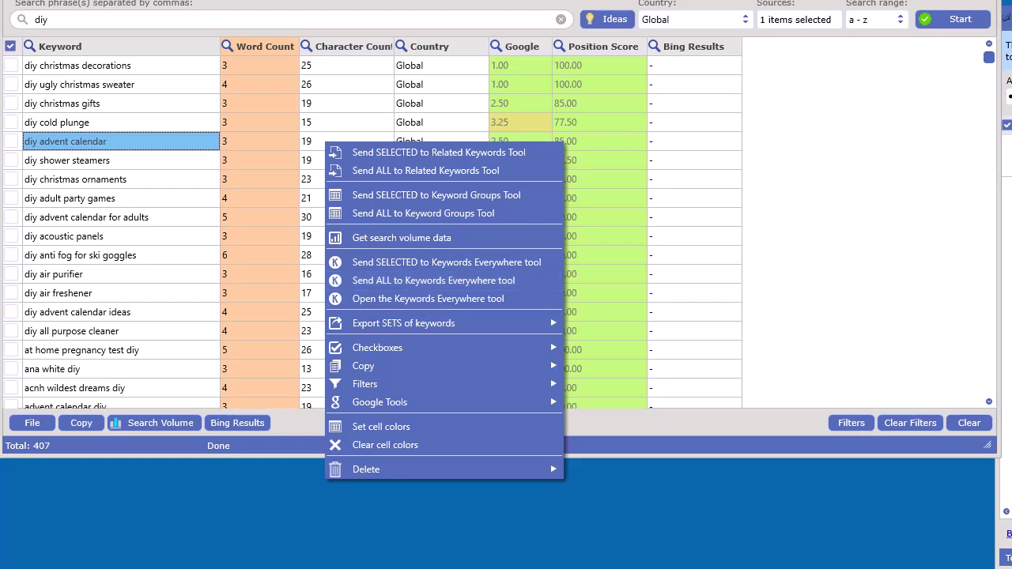
pyautogui.press('Escape')
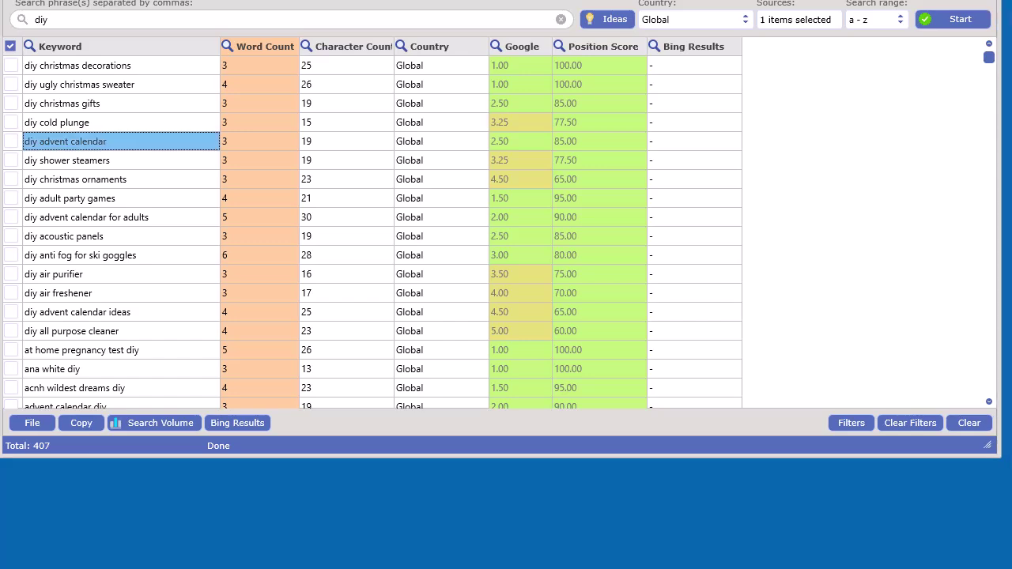
pyautogui.rightClick(292, 180)
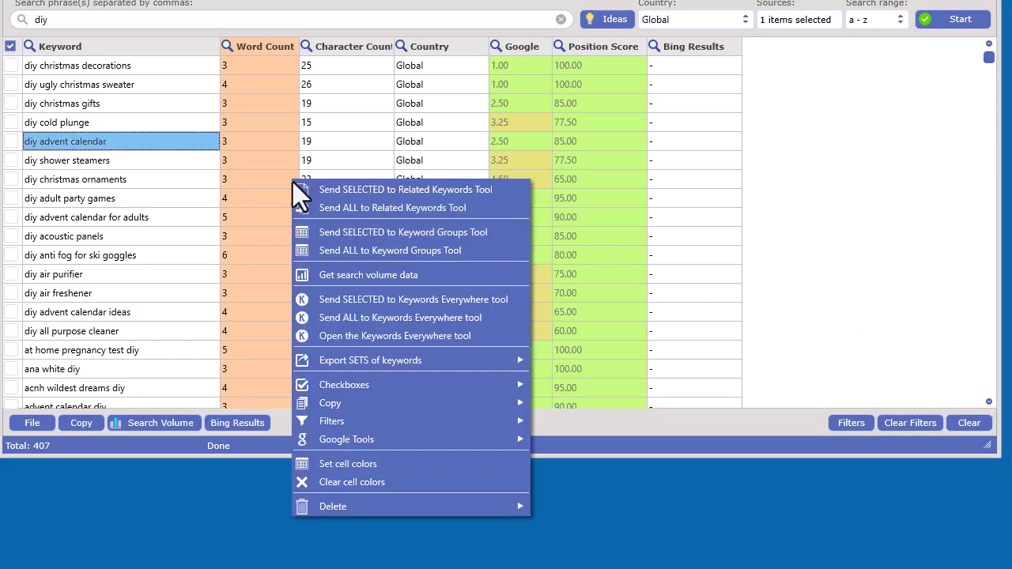
pyautogui.click(365, 320)
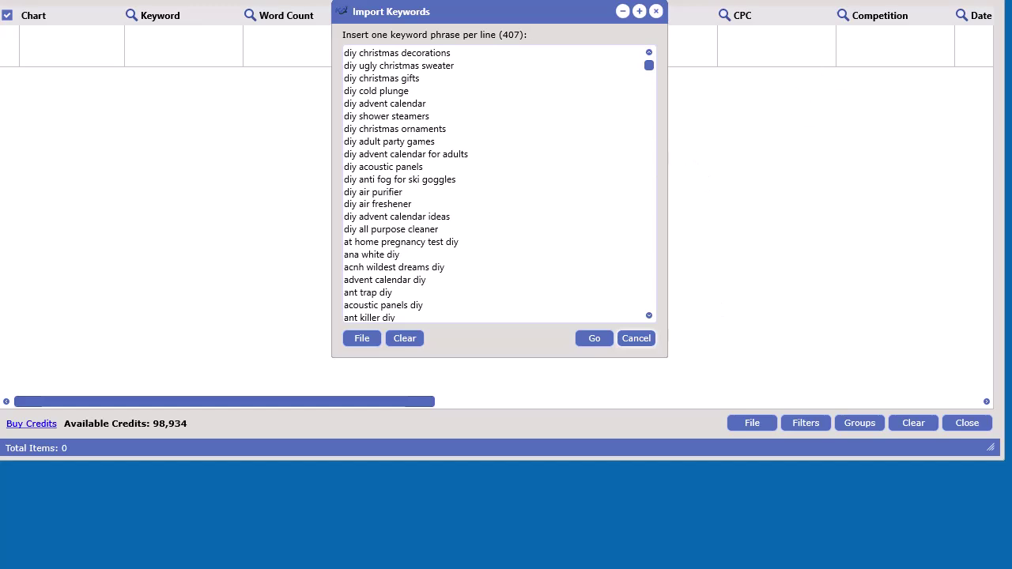
# Fetch volume, CPC, competition and trend data for the 407 imported keywords.
pyautogui.moveTo(539, 11); pyautogui.dragTo(510, 46)
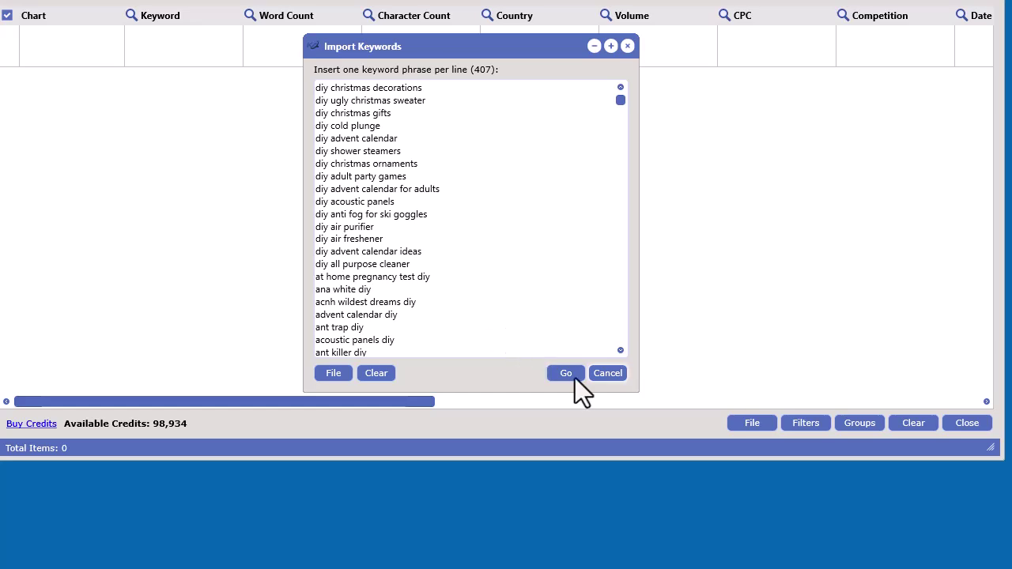
pyautogui.click(573, 377)
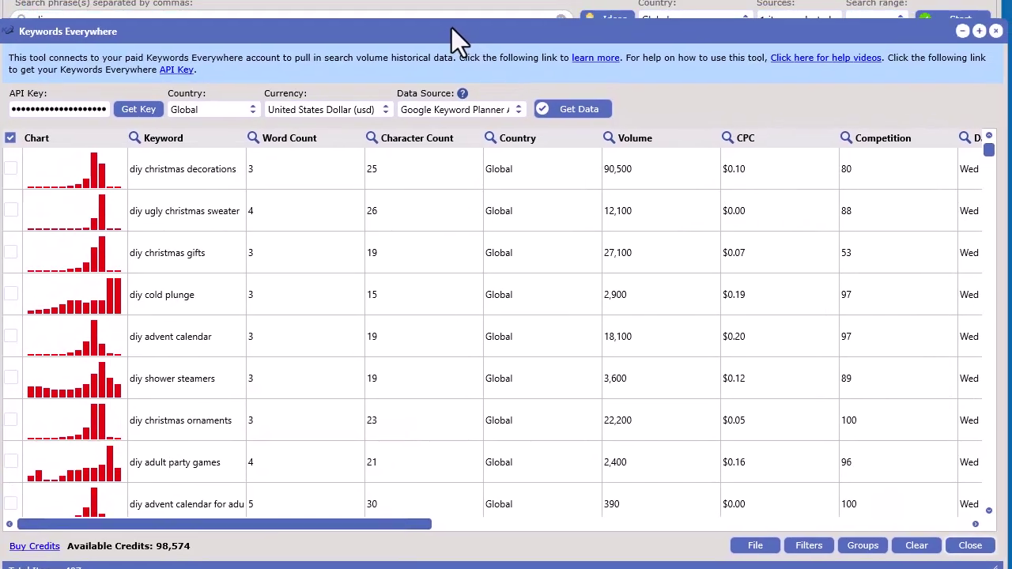
pyautogui.moveTo(451, 28); pyautogui.dragTo(390, 0)
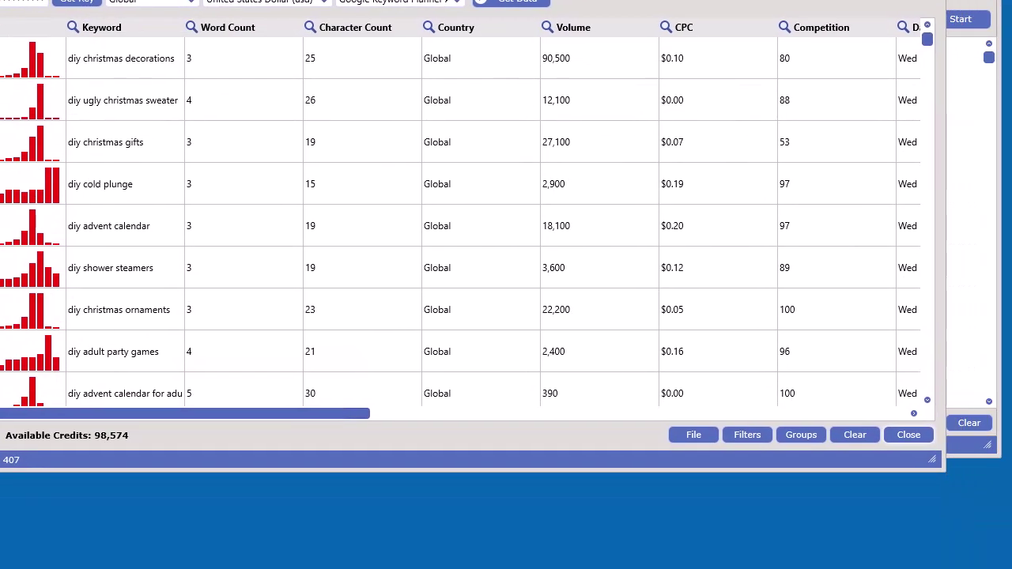
# Save the results as the data file keywords-everywhere-data.kedf.
pyautogui.click(700, 437)
pyautogui.click(633, 471)
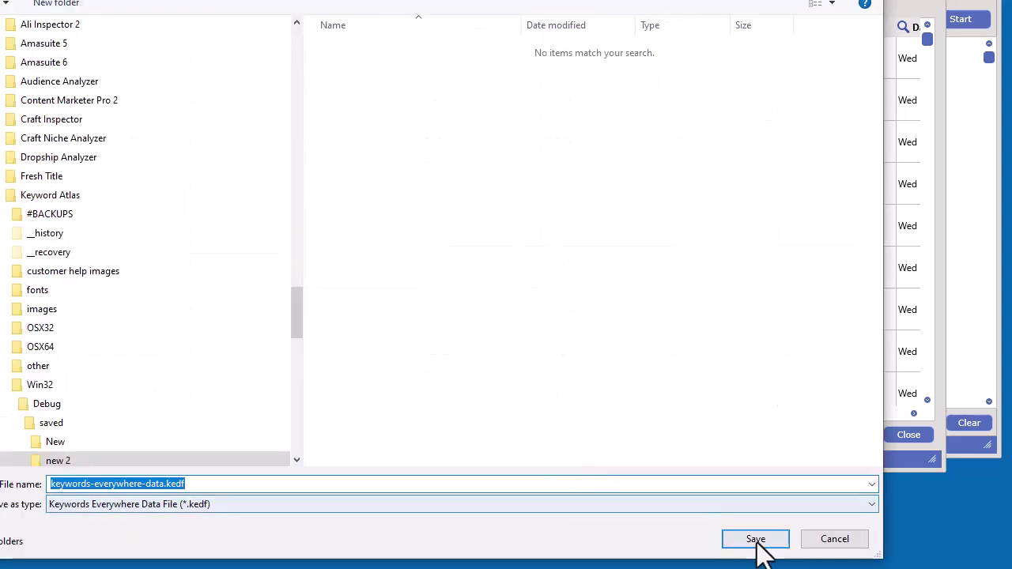
pyautogui.click(756, 539)
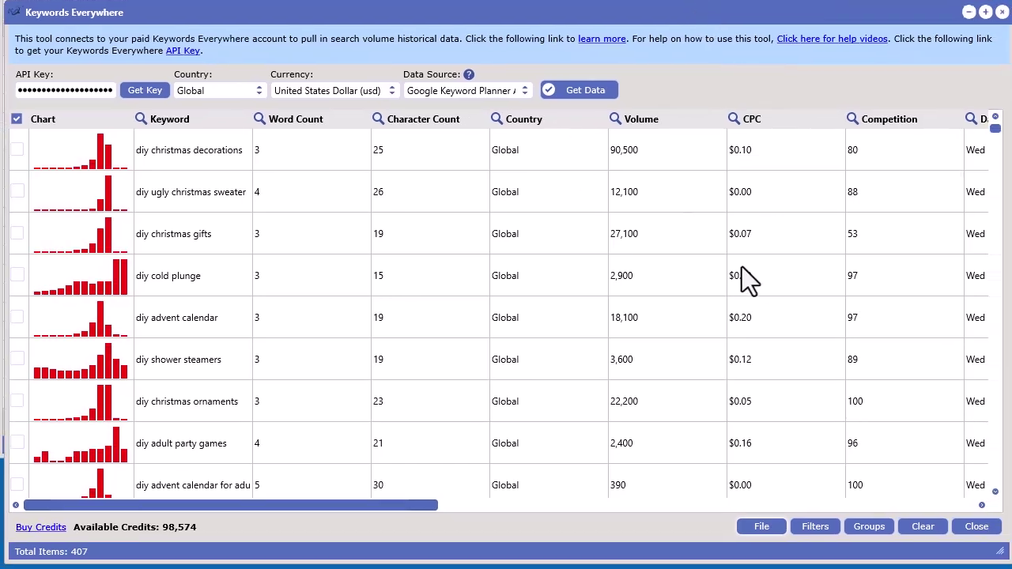
# Open the 'diy christmas decorations' volume history chart, peaking at 450,000 in November 2022.
pyautogui.moveTo(367, 511)
pyautogui.mouseDown()
pyautogui.moveTo(606, 522)
pyautogui.moveTo(901, 514)
pyautogui.moveTo(382, 524)
pyautogui.mouseUp()
pyautogui.moveTo(332, 507); pyautogui.dragTo(291, 509)
pyautogui.scroll(-2, 97, 392)
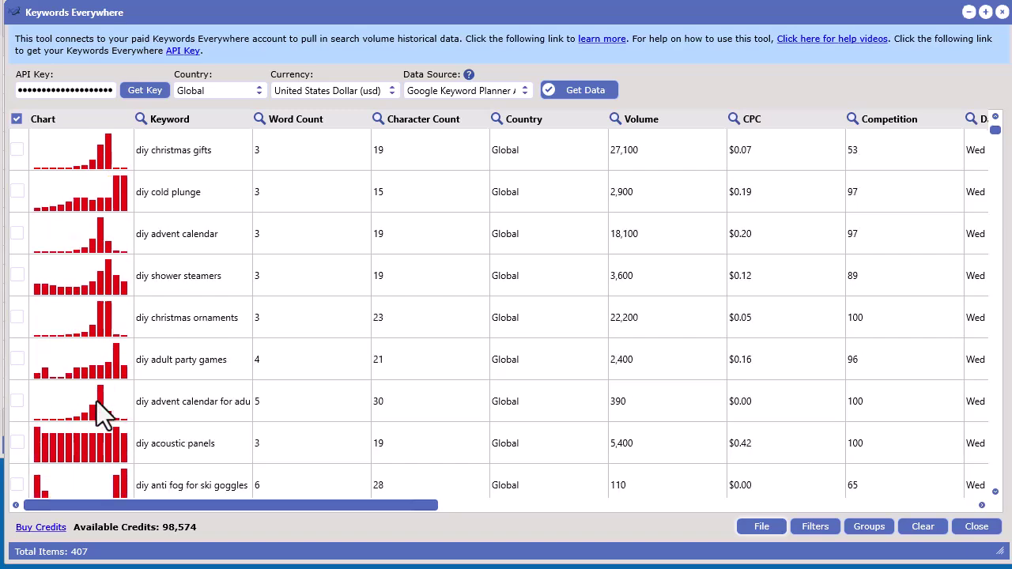
pyautogui.scroll(2, 96, 379)
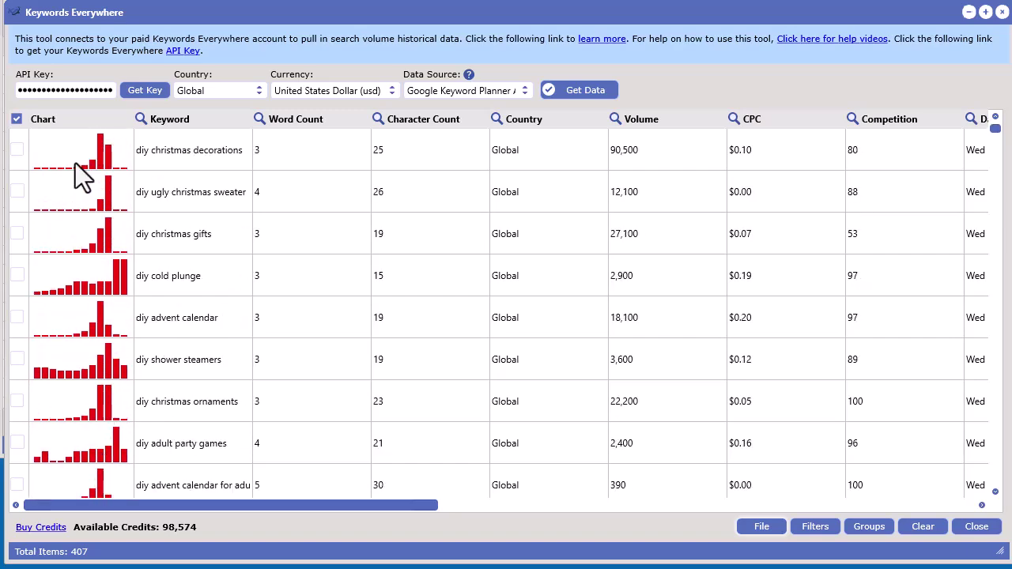
pyautogui.click(101, 163)
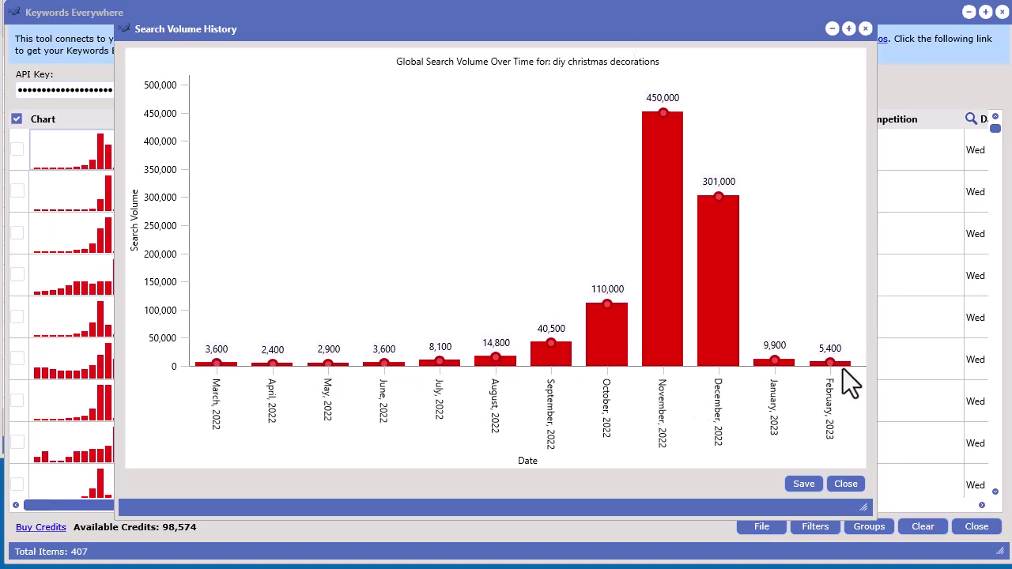
# Resize and move the chart popup, check its save options without saving, then close it.
pyautogui.moveTo(621, 23); pyautogui.dragTo(441, 16)
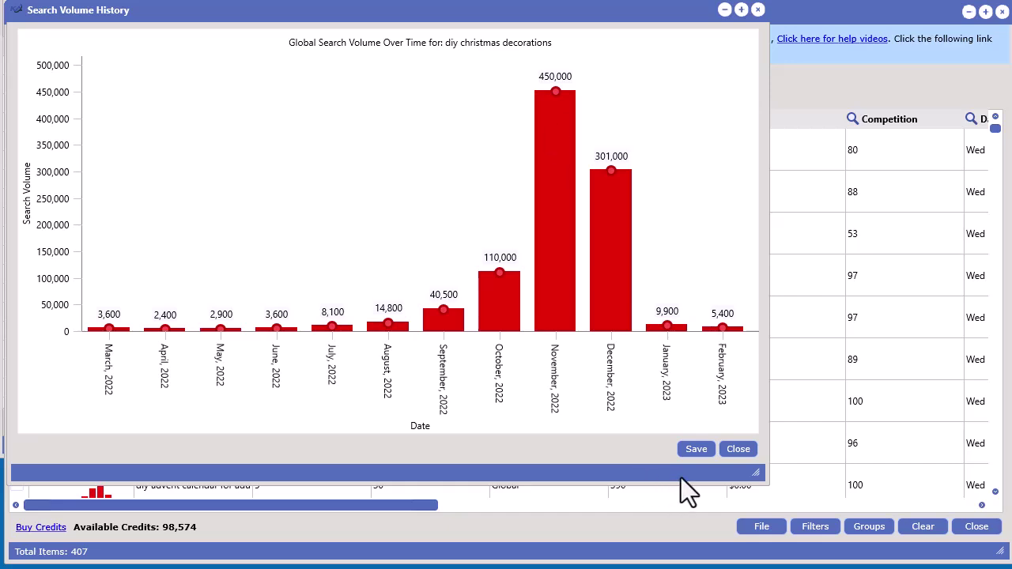
pyautogui.click(705, 446)
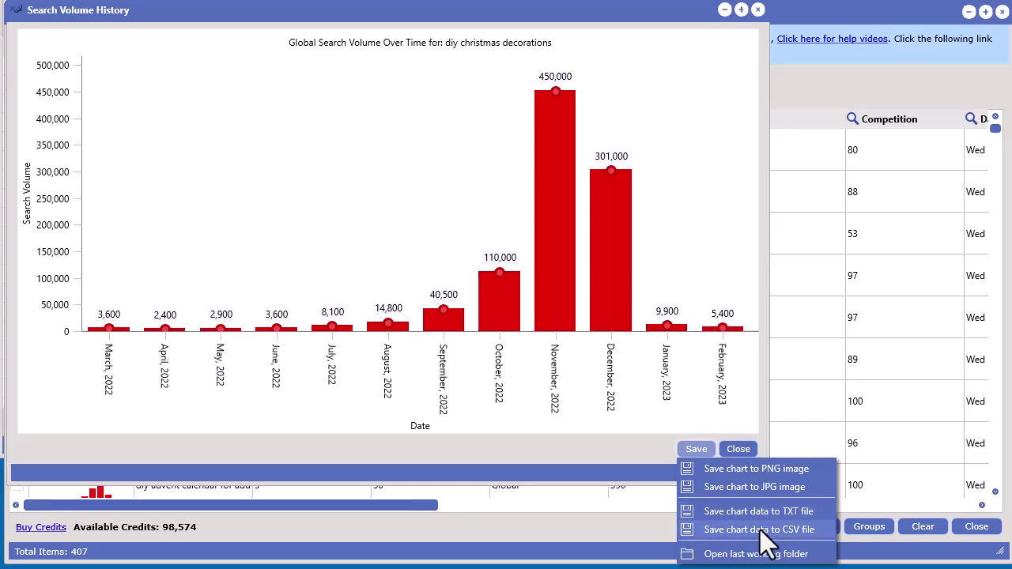
pyautogui.click(585, 13)
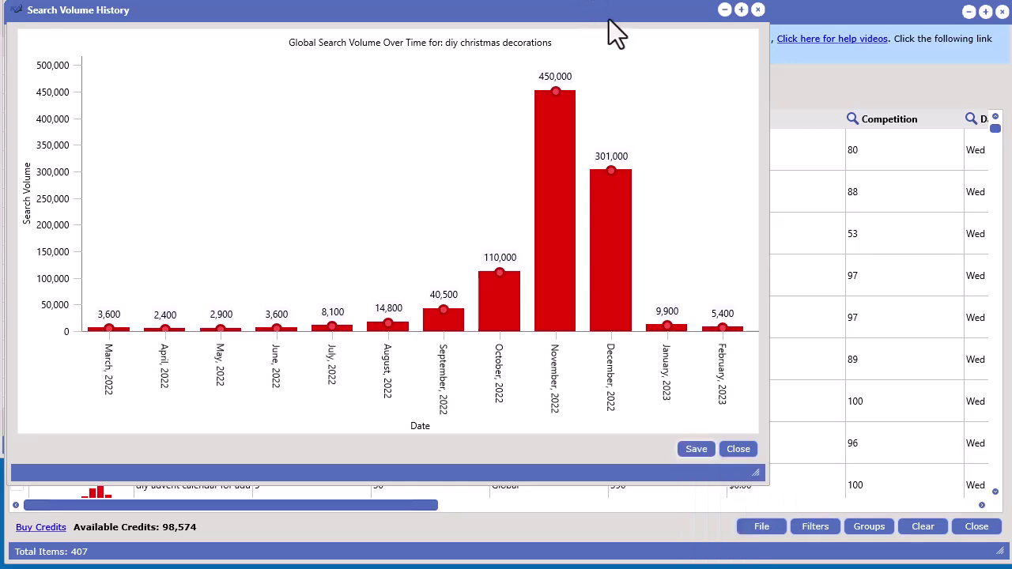
pyautogui.moveTo(609, 19); pyautogui.dragTo(642, 38)
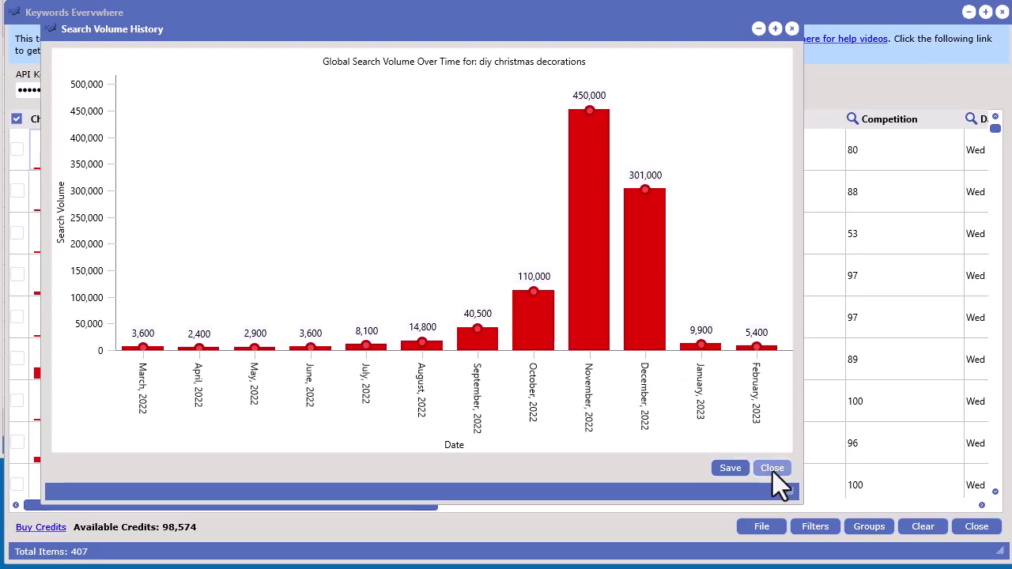
pyautogui.click(773, 470)
# Try sorting the table by Word Count, Character Count, Volume, CPC and Competition.
pyautogui.click(312, 121)
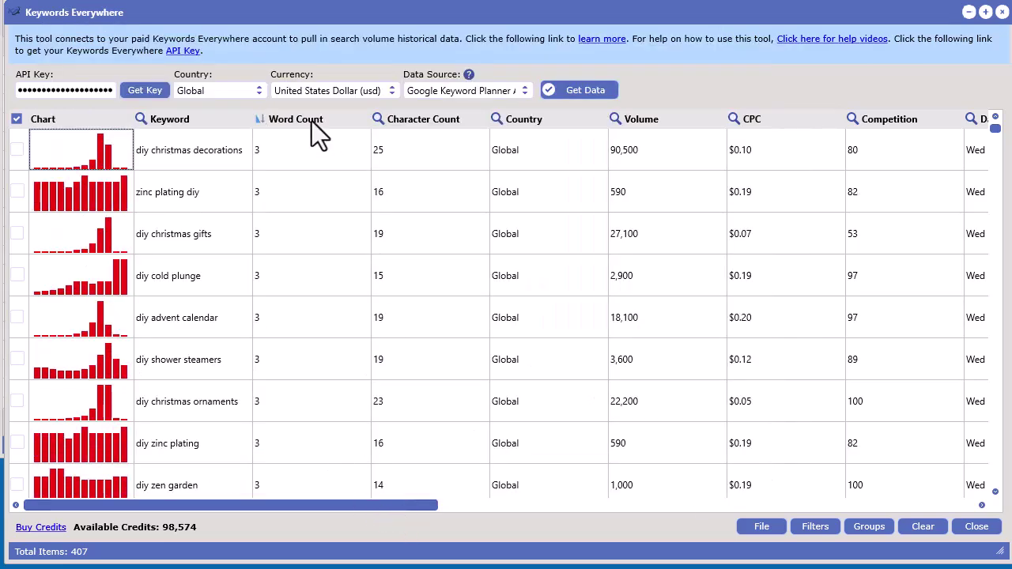
pyautogui.click(313, 121)
pyautogui.click(448, 117)
pyautogui.click(657, 117)
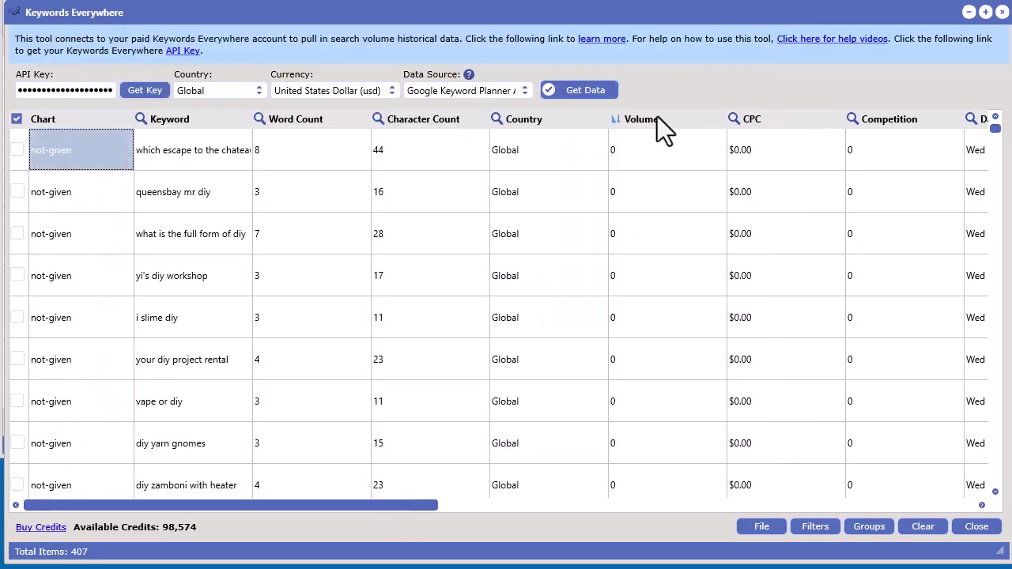
pyautogui.click(682, 120)
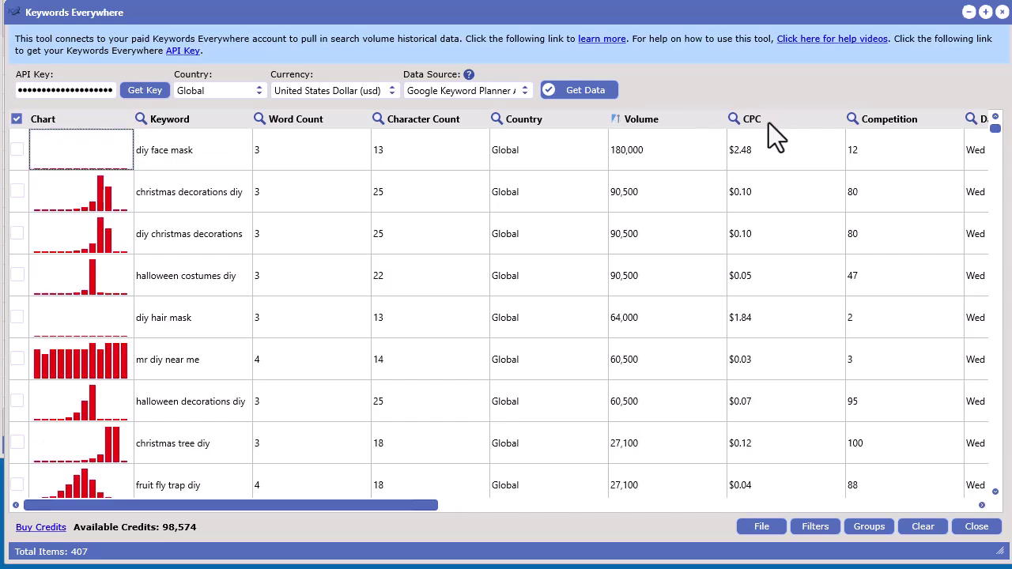
pyautogui.click(772, 123)
pyautogui.click(900, 117)
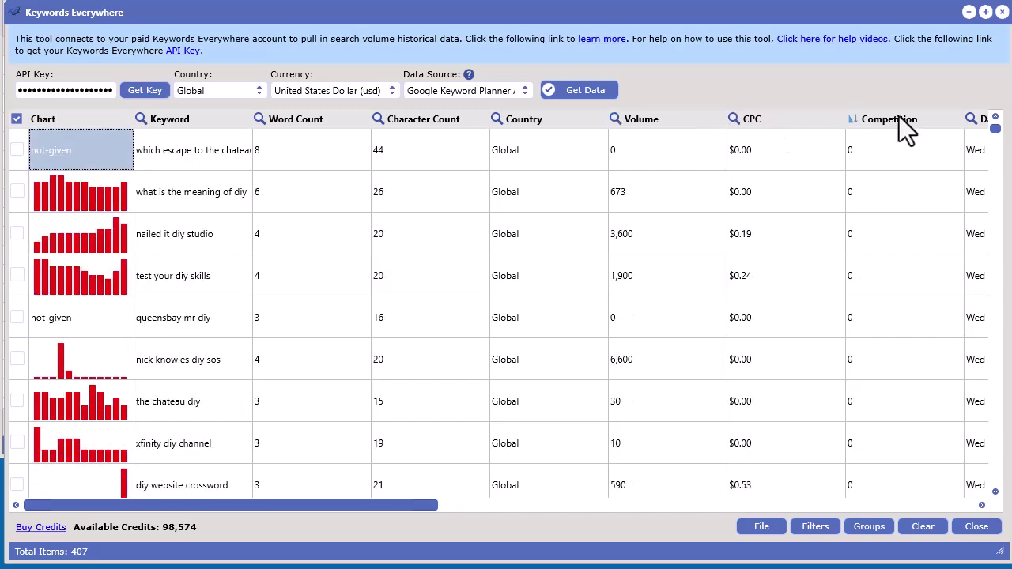
pyautogui.moveTo(387, 504); pyautogui.dragTo(703, 509)
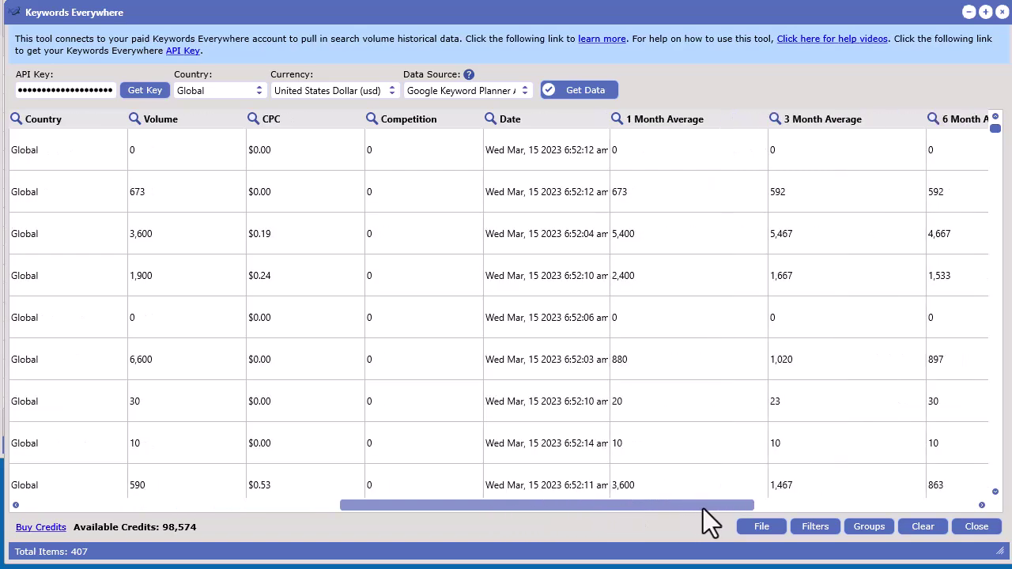
pyautogui.moveTo(703, 509); pyautogui.dragTo(787, 514)
# Sort by 1 Month Average, then by Trend Slope descending, putting 'diy qr code' first.
pyautogui.click(428, 124)
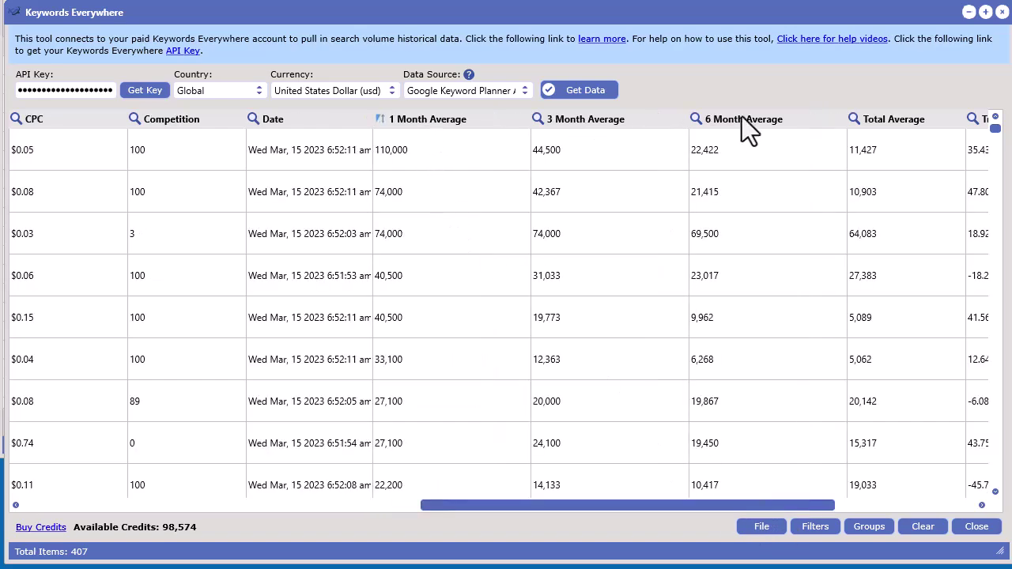
pyautogui.moveTo(633, 503); pyautogui.dragTo(772, 505)
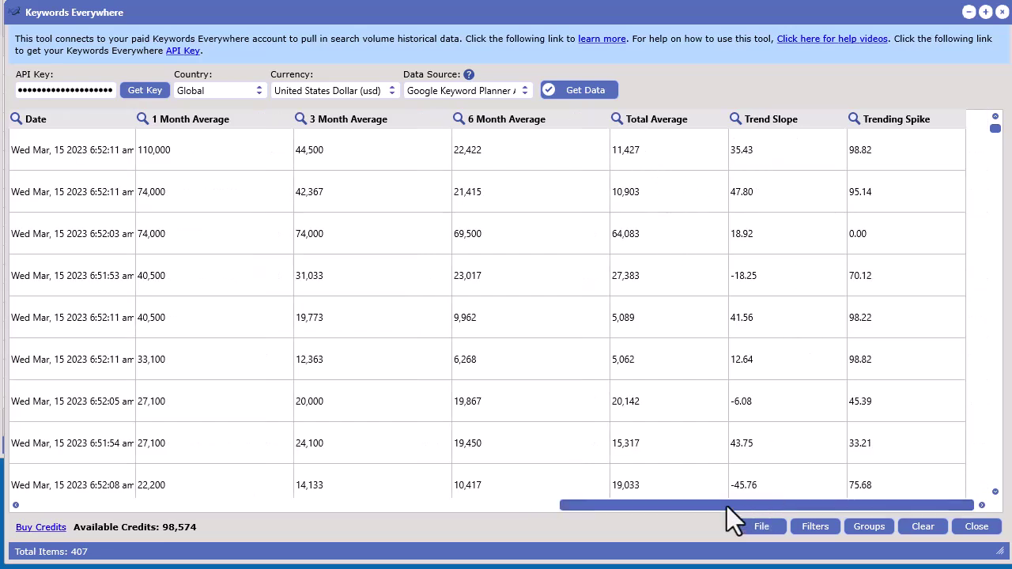
pyautogui.click(777, 121)
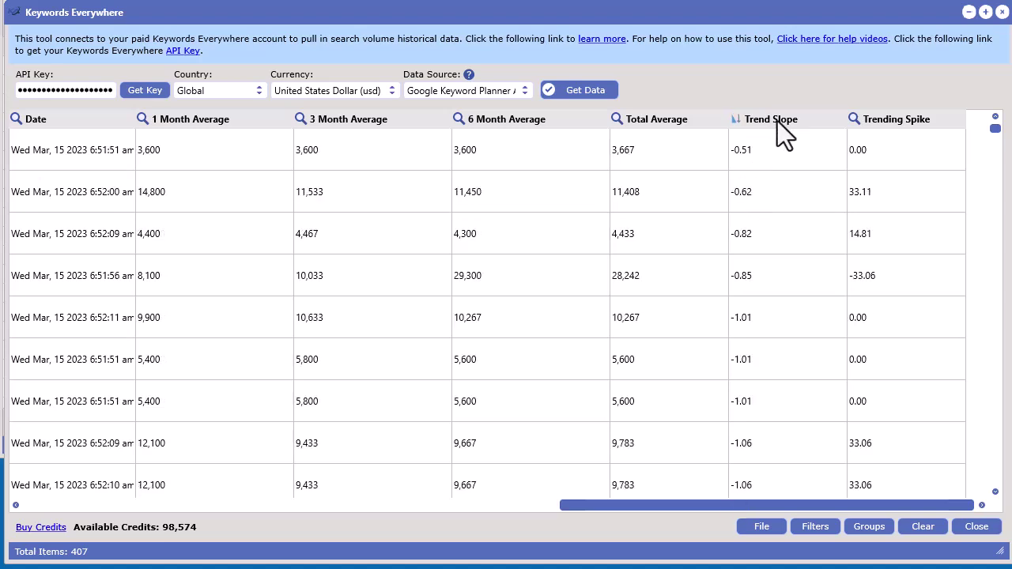
pyautogui.click(778, 121)
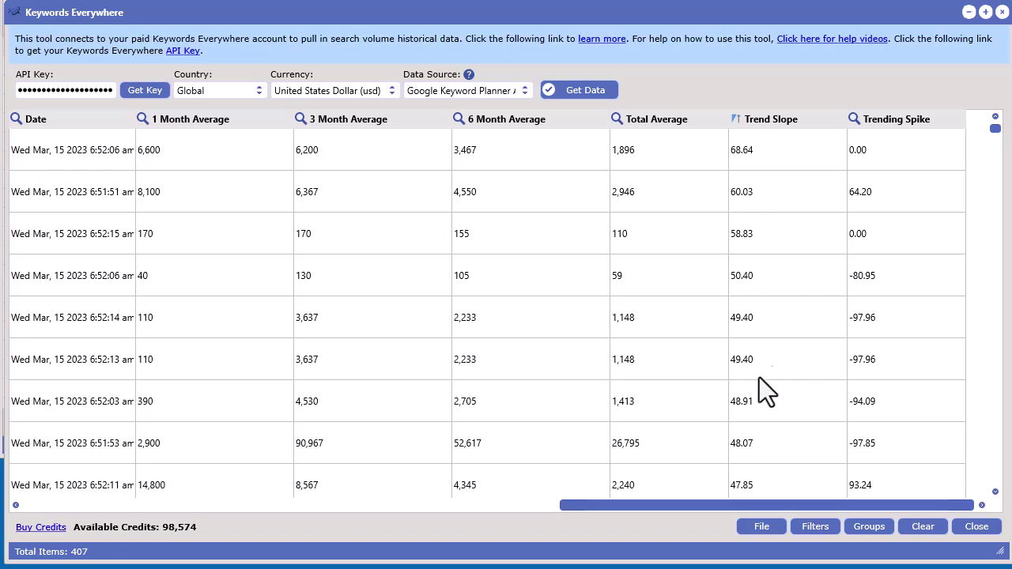
pyautogui.moveTo(753, 505); pyautogui.dragTo(226, 524)
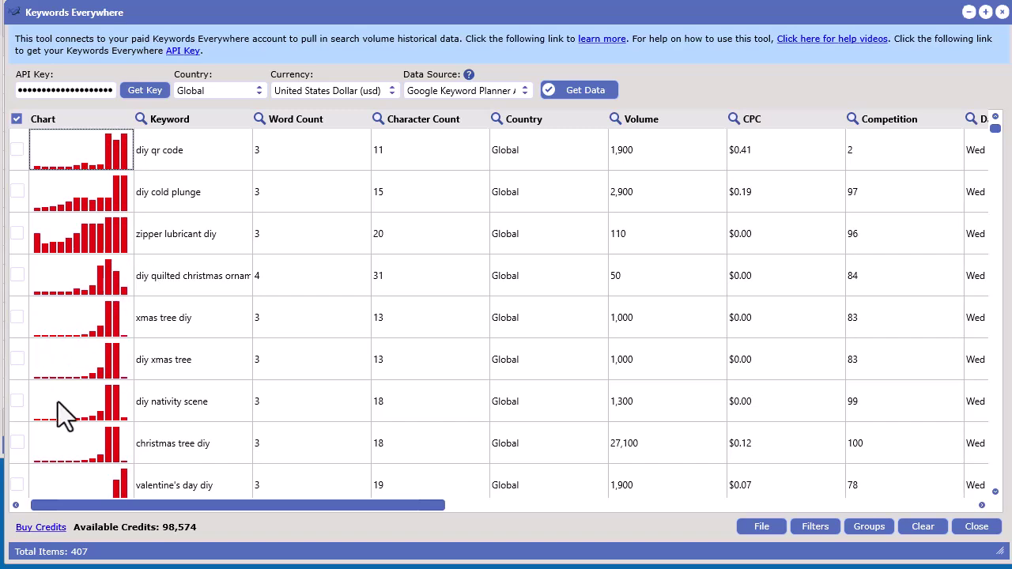
# Sort the table by Trending Spike, highest first, and re-sort so 'umrah diy 2022' leads.
pyautogui.moveTo(236, 504); pyautogui.dragTo(821, 508)
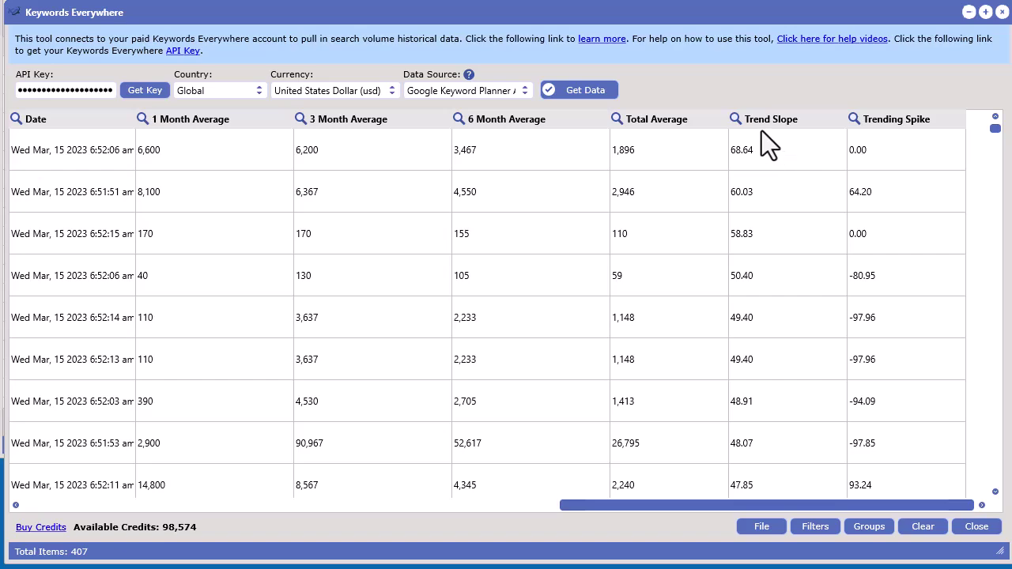
pyautogui.moveTo(740, 508); pyautogui.dragTo(720, 510)
pyautogui.click(899, 121)
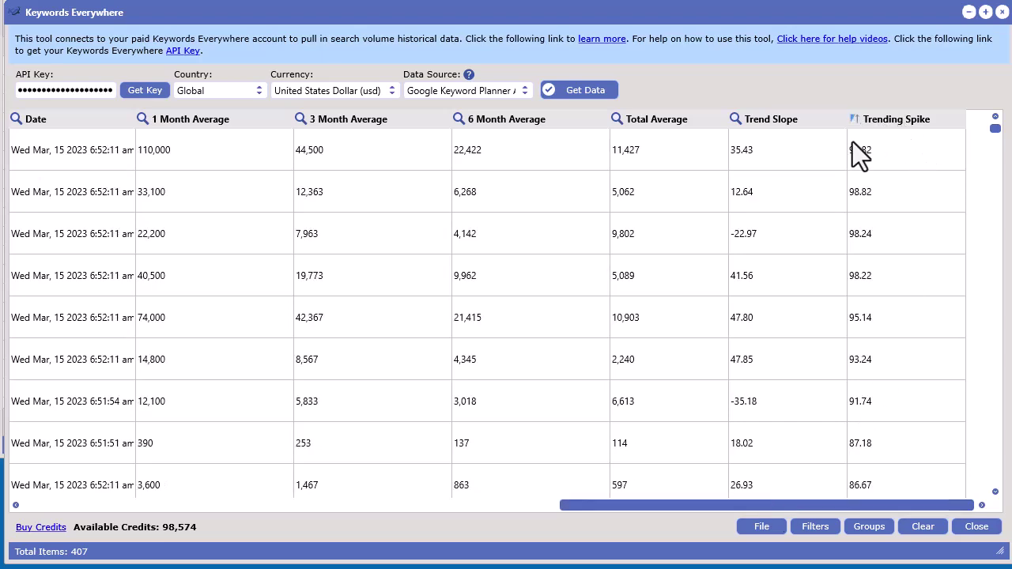
pyautogui.moveTo(719, 508); pyautogui.dragTo(176, 526)
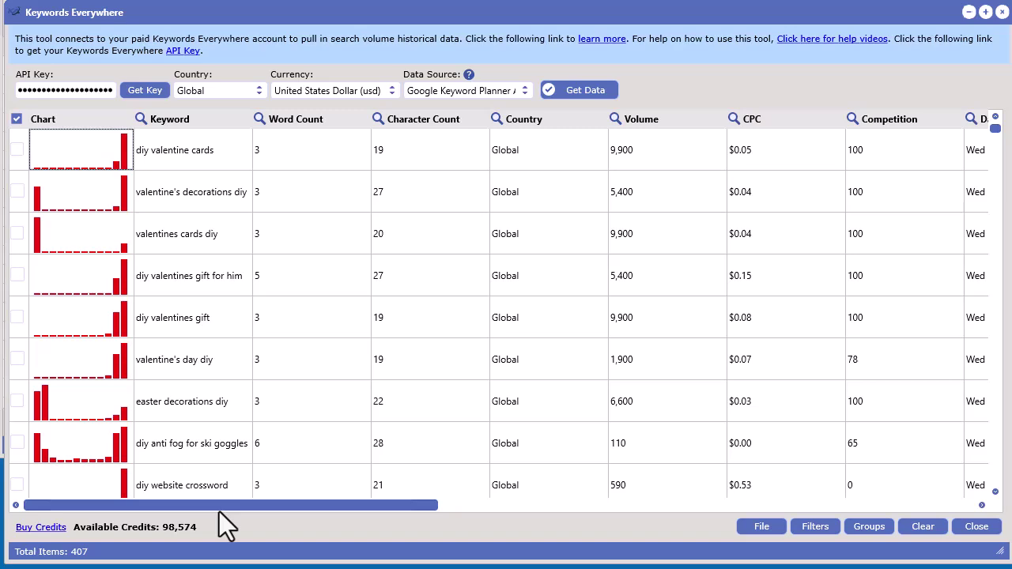
pyautogui.moveTo(219, 508); pyautogui.dragTo(357, 520)
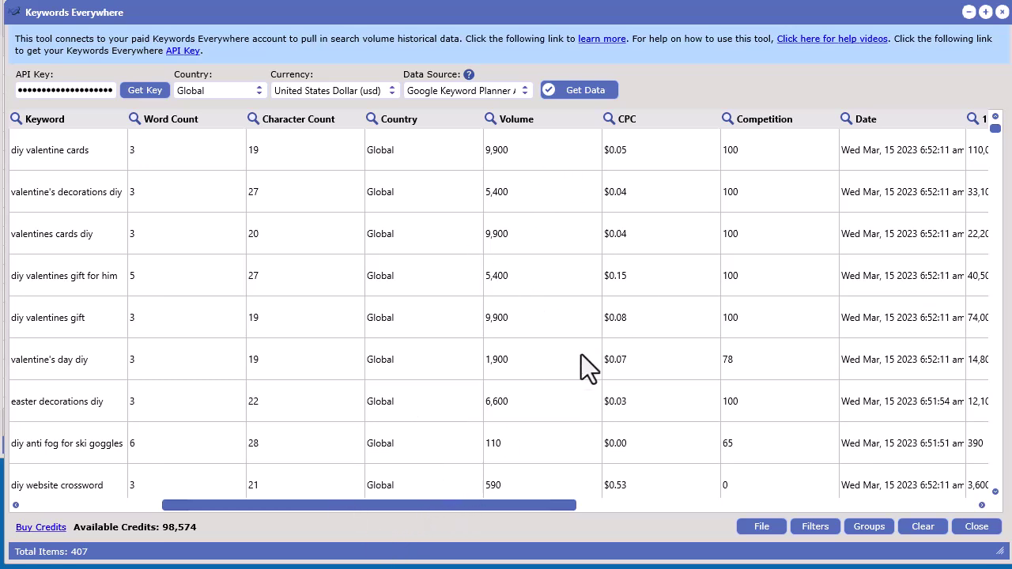
pyautogui.moveTo(371, 506); pyautogui.dragTo(758, 513)
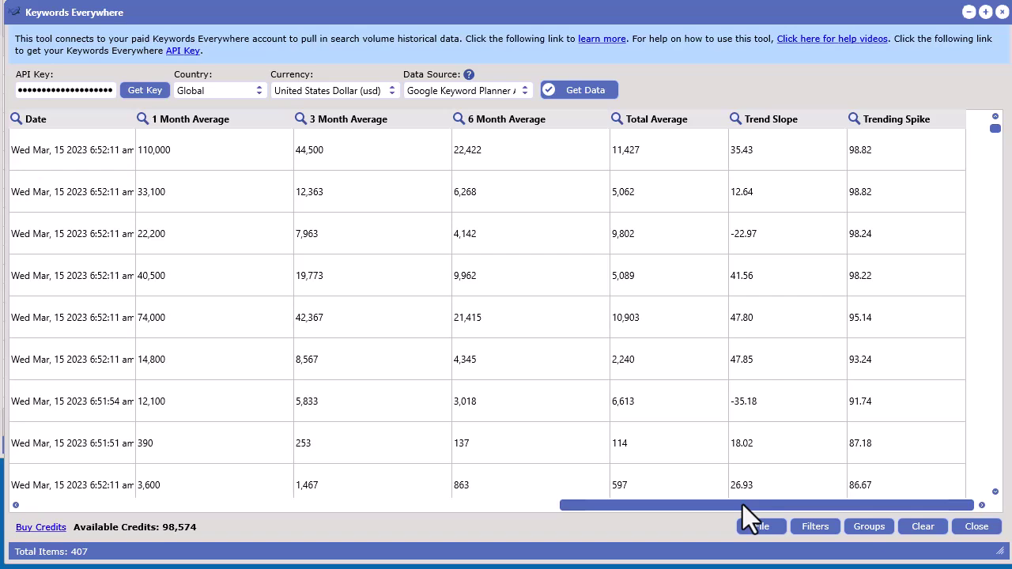
pyautogui.moveTo(742, 505); pyautogui.dragTo(223, 491)
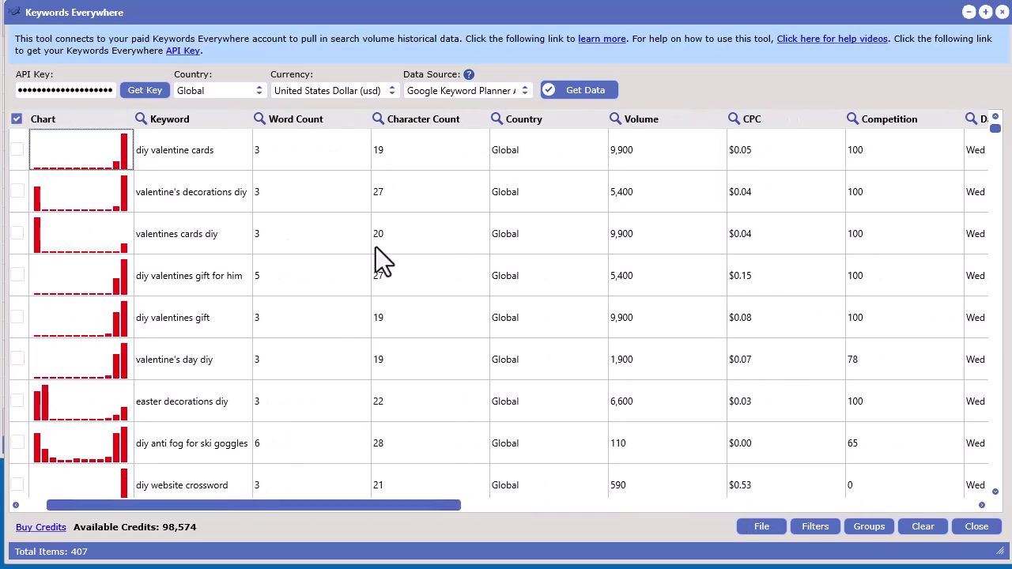
pyautogui.press('pagedown')
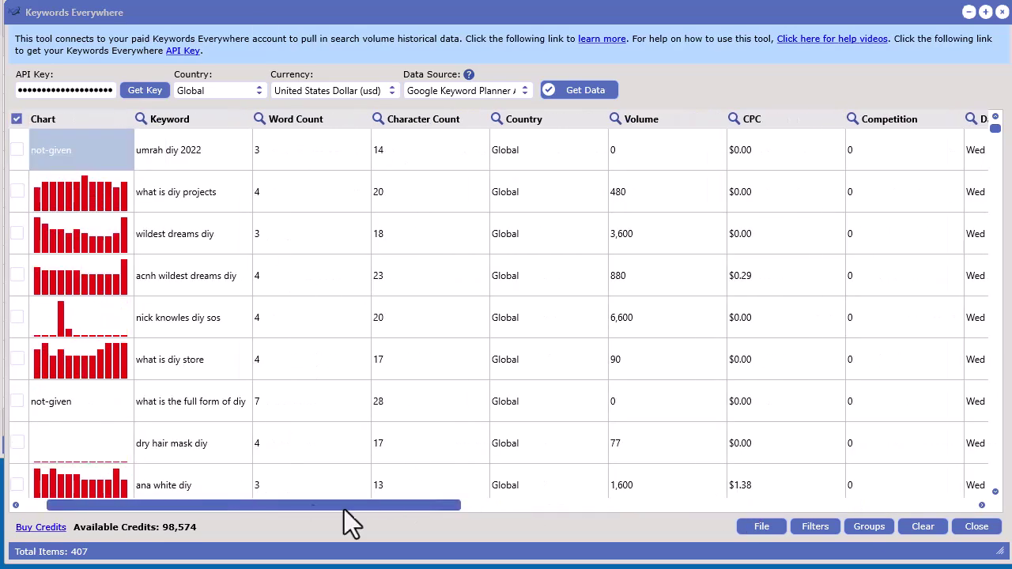
pyautogui.moveTo(314, 505); pyautogui.dragTo(94, 508)
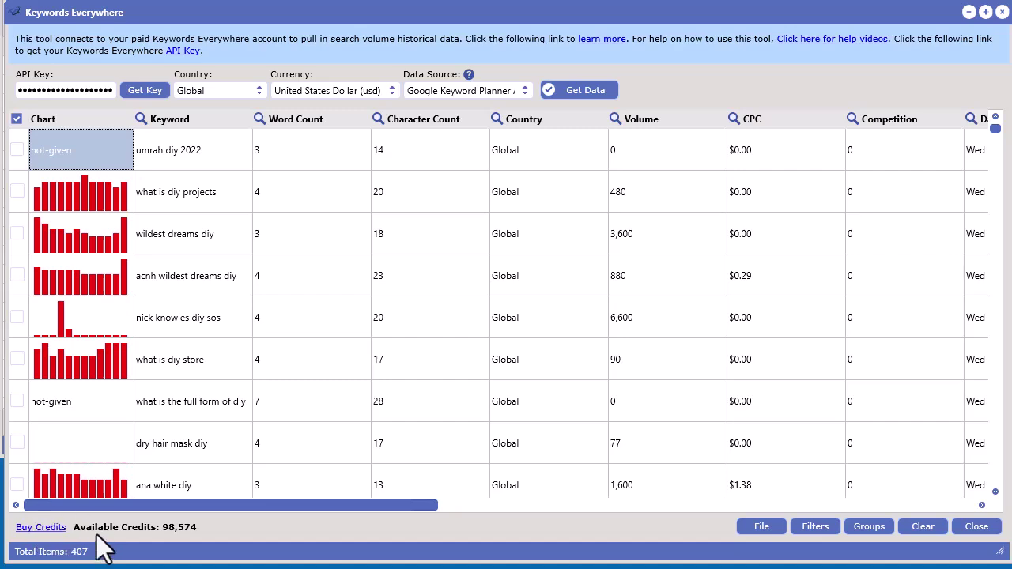
# Visit the Buy Credits web page, then return to the tool showing 98,574 credits.
pyautogui.click(41, 528)
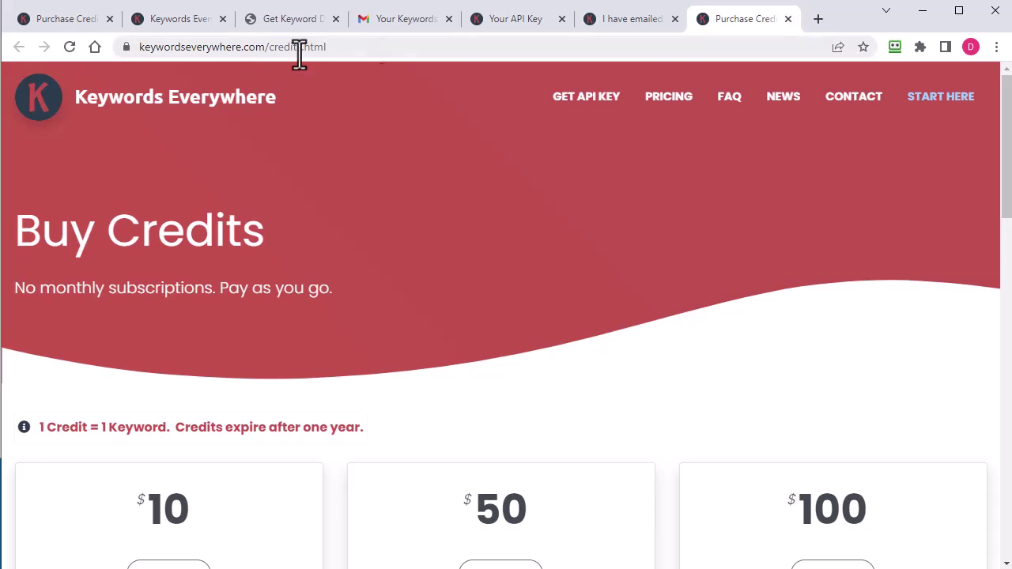
pyautogui.click(923, 13)
pyautogui.moveTo(710, 14); pyautogui.dragTo(703, 14)
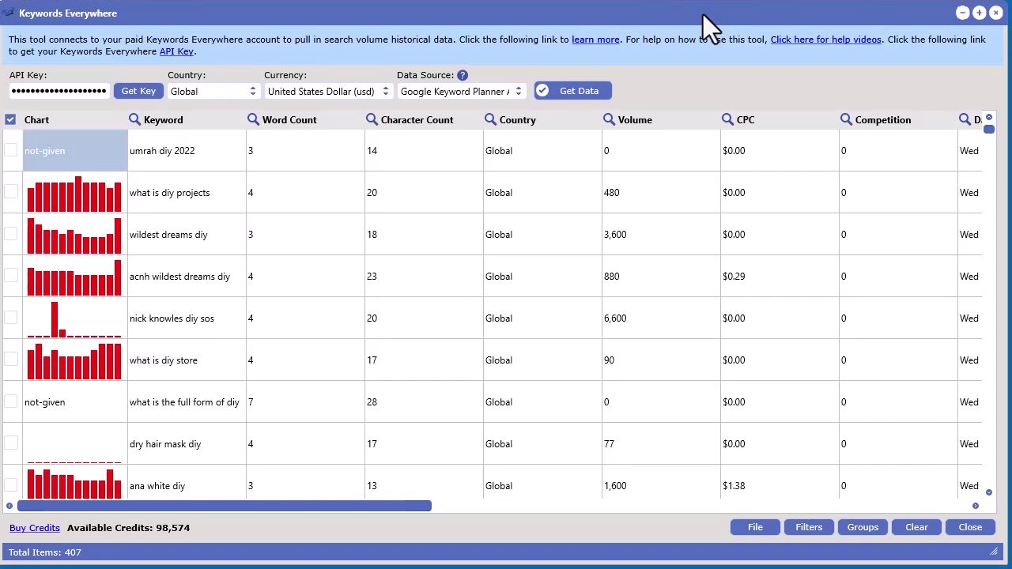
# Scroll the diy keyword table, leave the Data Source unchanged, and drag the Keywords Everywhere window down-right.
pyautogui.moveTo(325, 508); pyautogui.dragTo(505, 510)
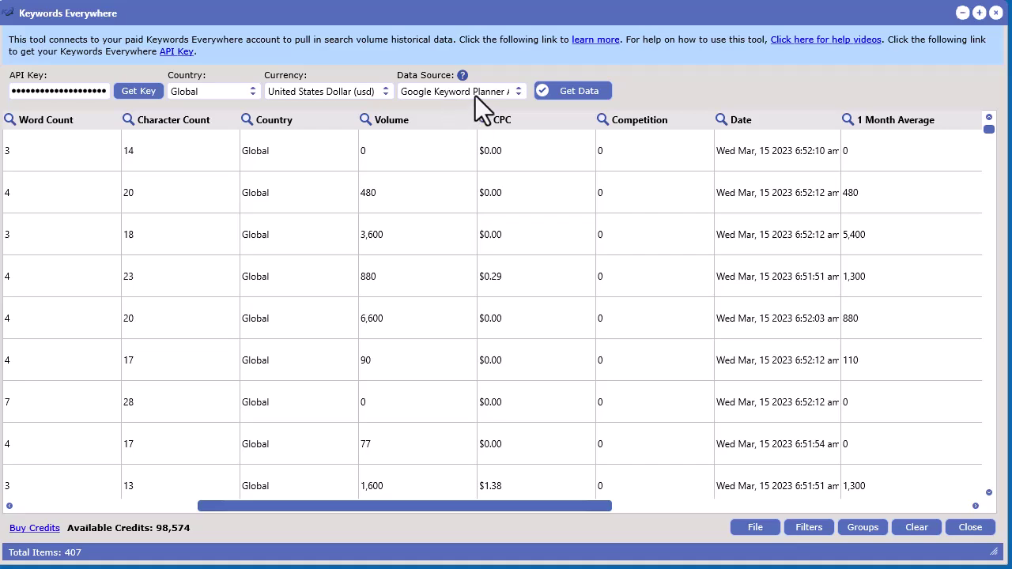
pyautogui.click(475, 95)
pyautogui.click(667, 155)
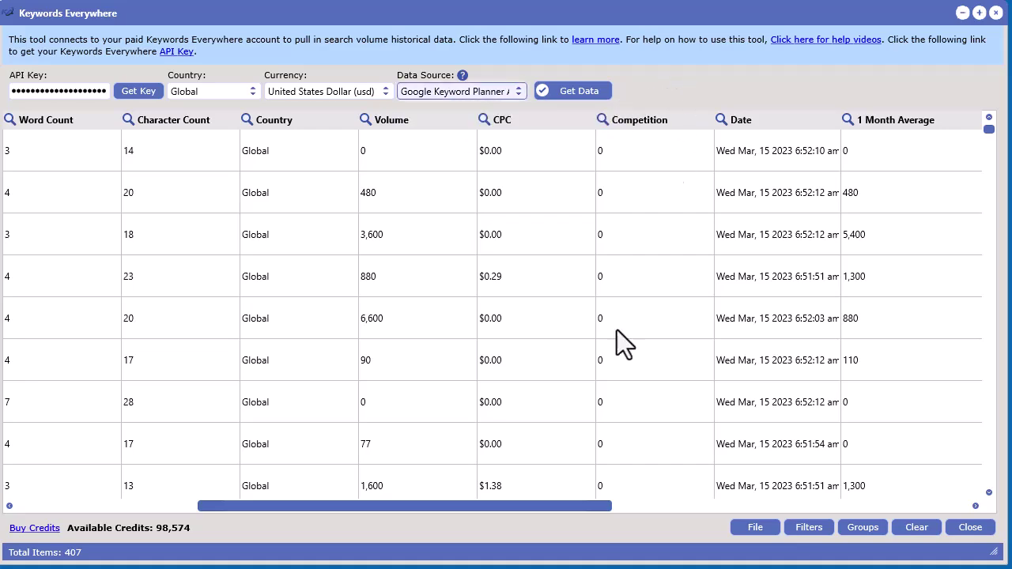
pyautogui.moveTo(516, 505); pyautogui.dragTo(358, 535)
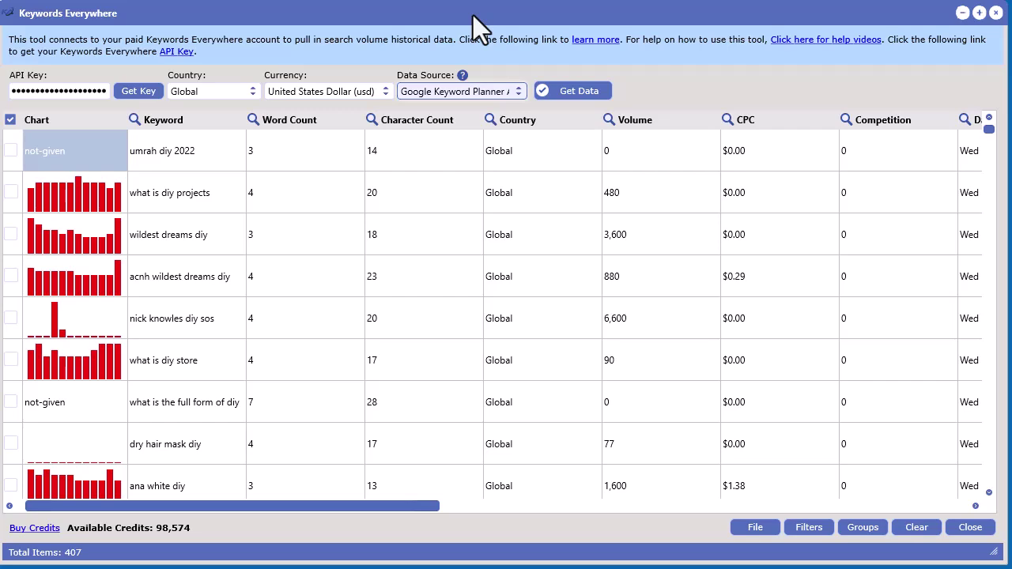
pyautogui.moveTo(473, 15); pyautogui.dragTo(377, 9)
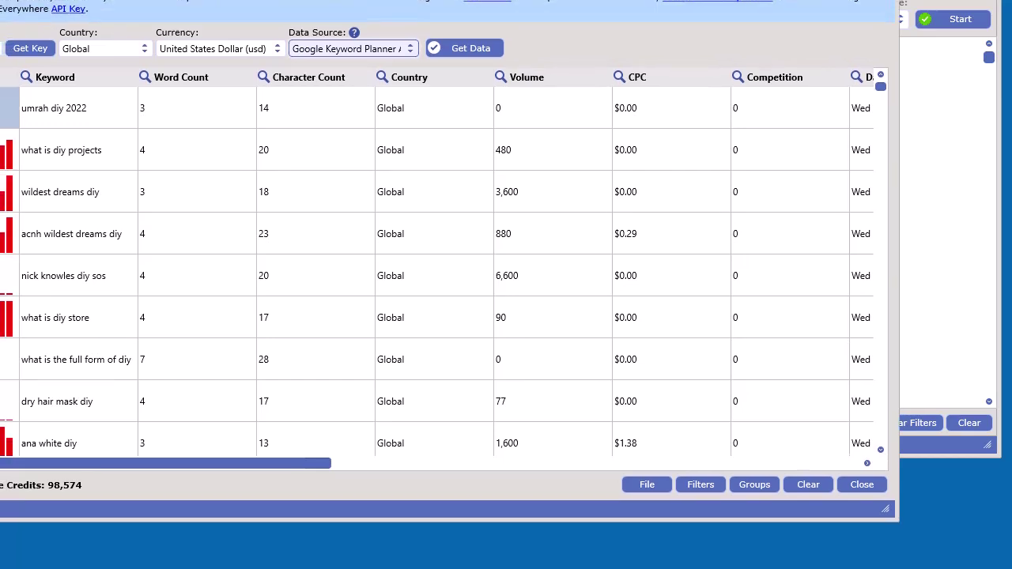